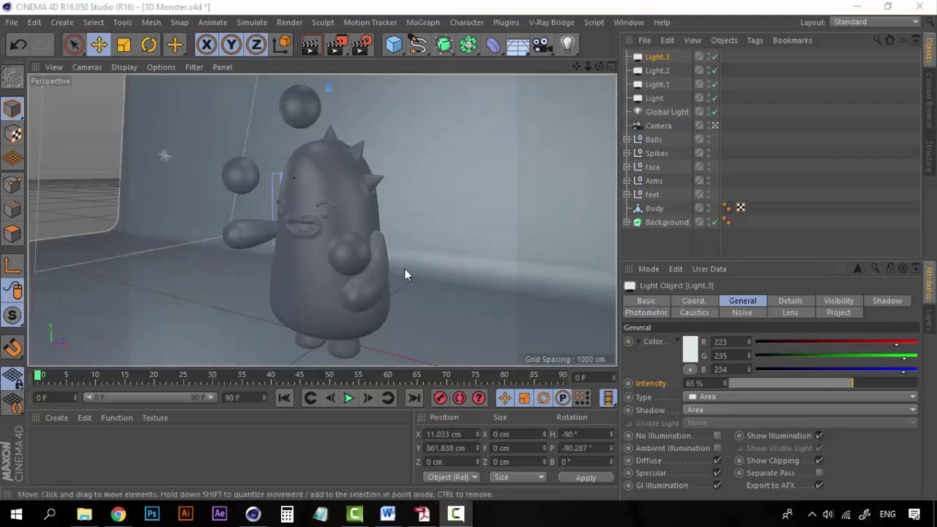
# Select the scene camera, and view the color palette page of Document.pdf in Adobe Acrobat before returning to Cinema 4D.
pyautogui.click(664, 239)
pyautogui.click(668, 132)
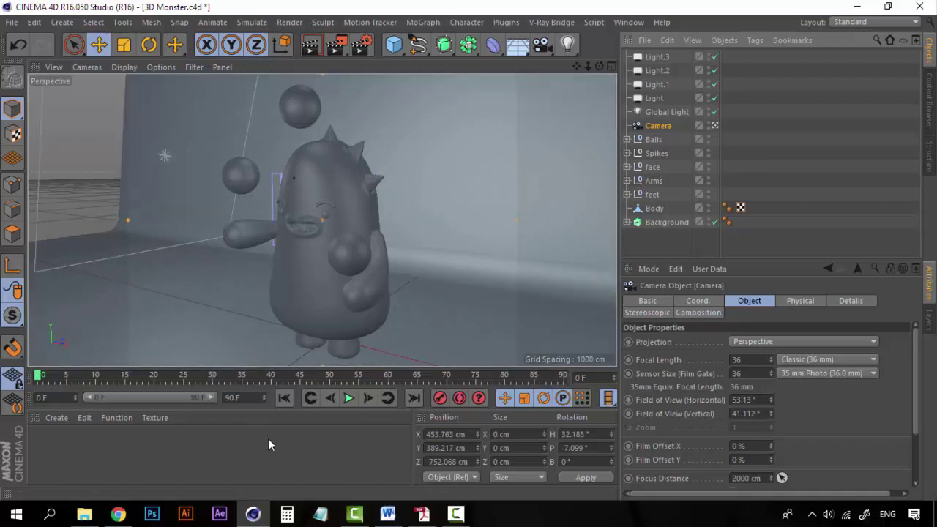
pyautogui.click(421, 515)
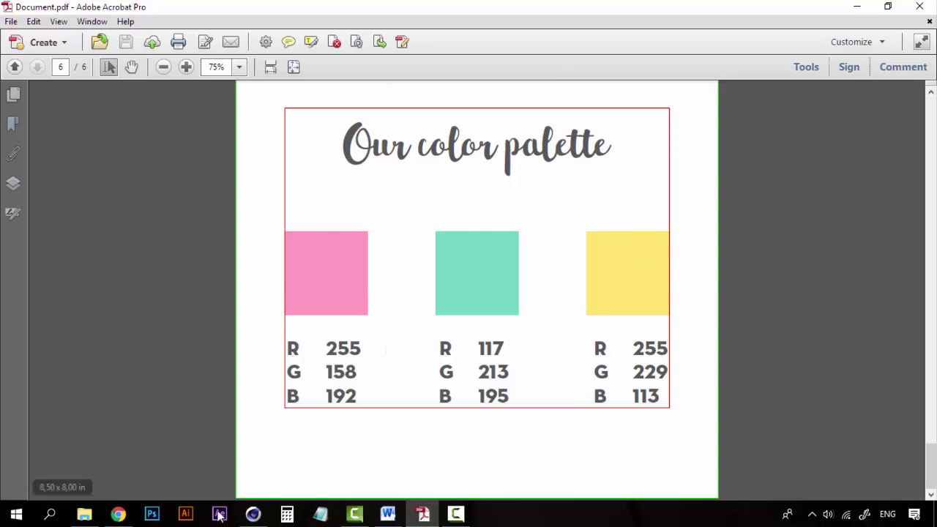
pyautogui.click(230, 442)
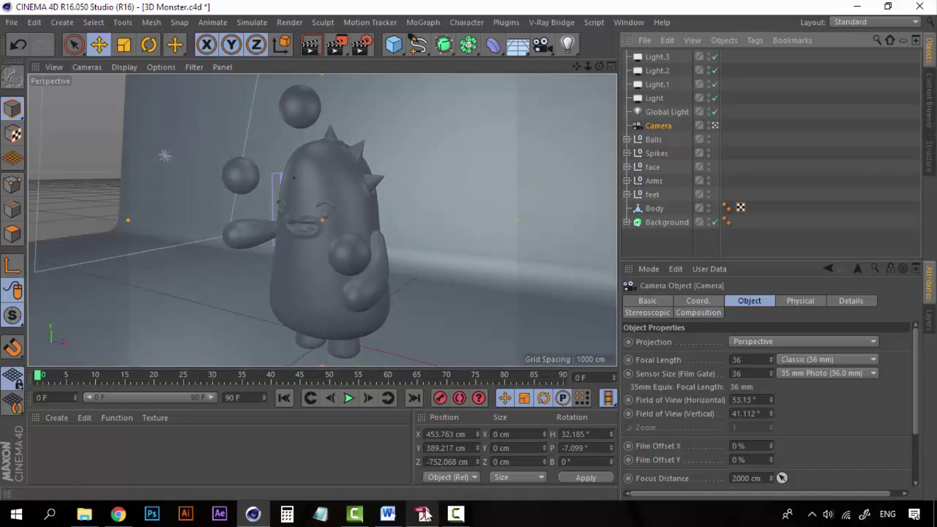
# Create a new material and open its Color channel settings for editing.
pyautogui.doubleClick(145, 448)
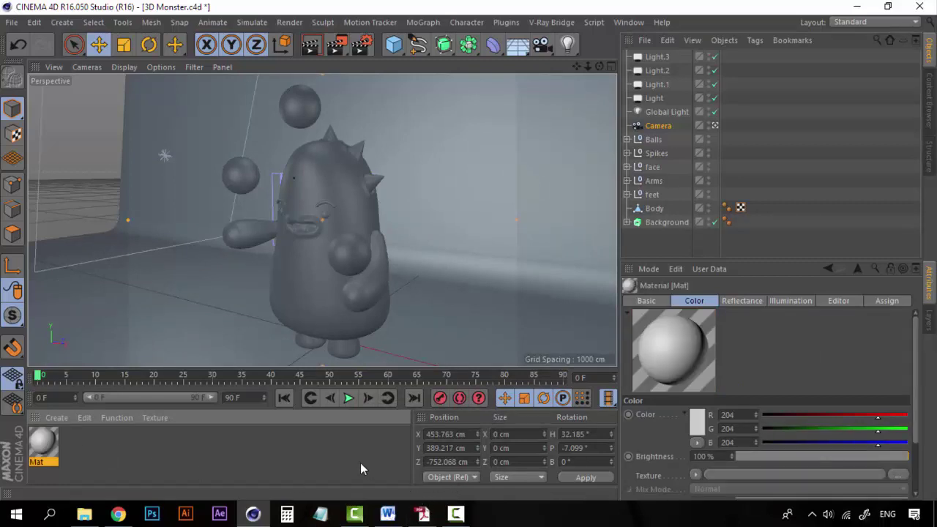
pyautogui.click(422, 514)
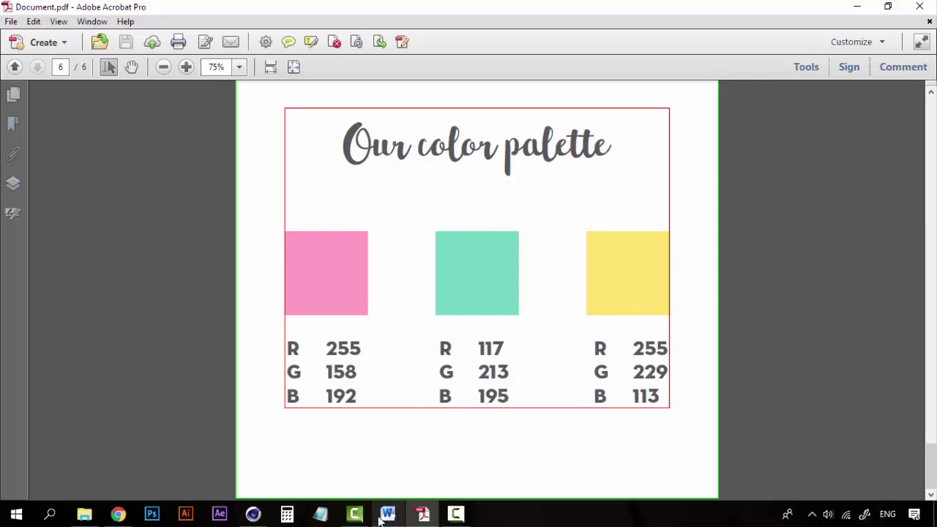
pyautogui.click(252, 515)
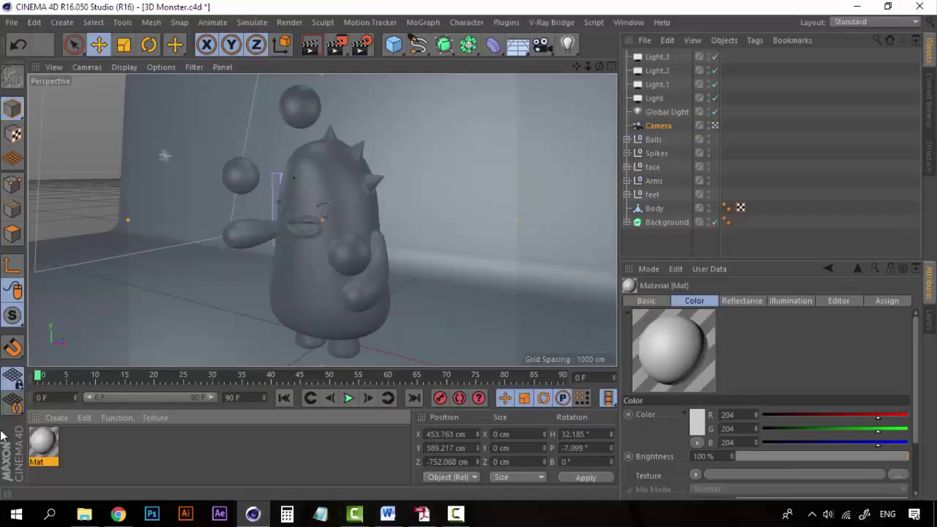
pyautogui.doubleClick(43, 443)
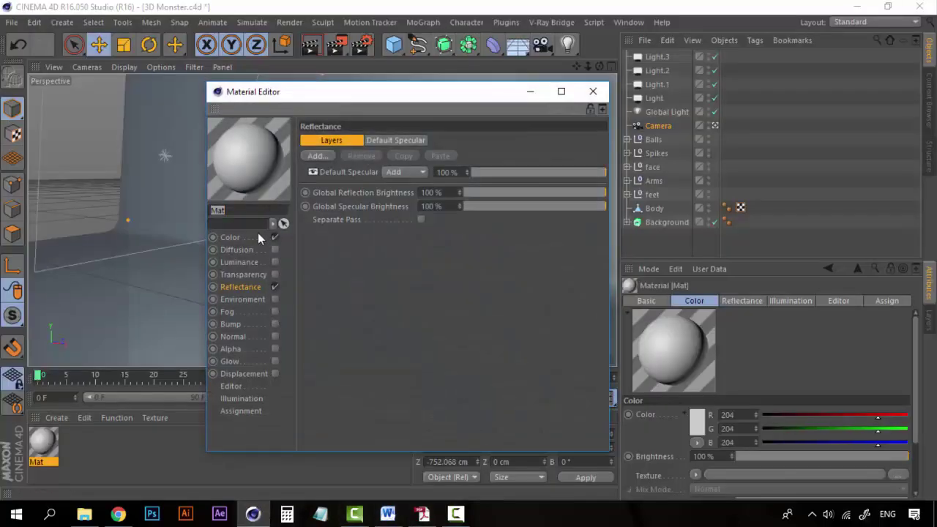
pyautogui.click(230, 239)
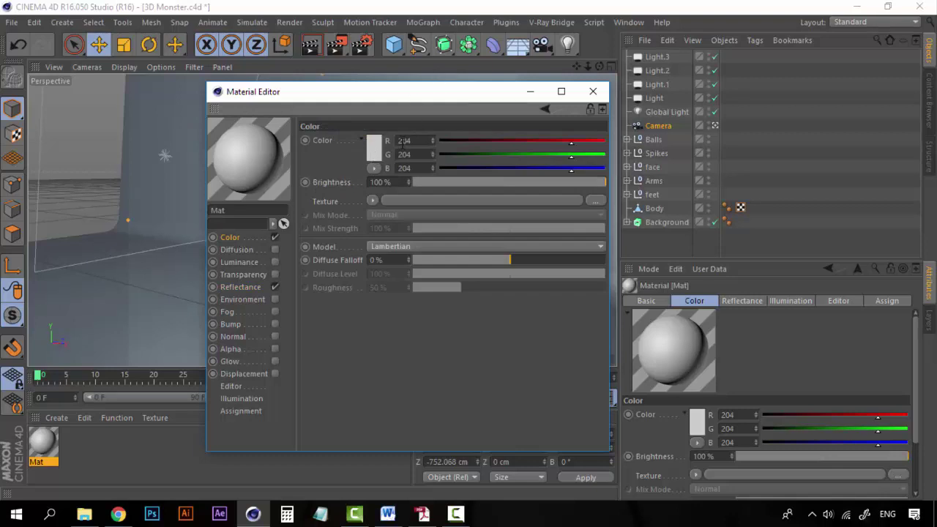
# Set the material's color to the yellow from the PDF palette: R 255, G 229, B 113.
pyautogui.click(425, 516)
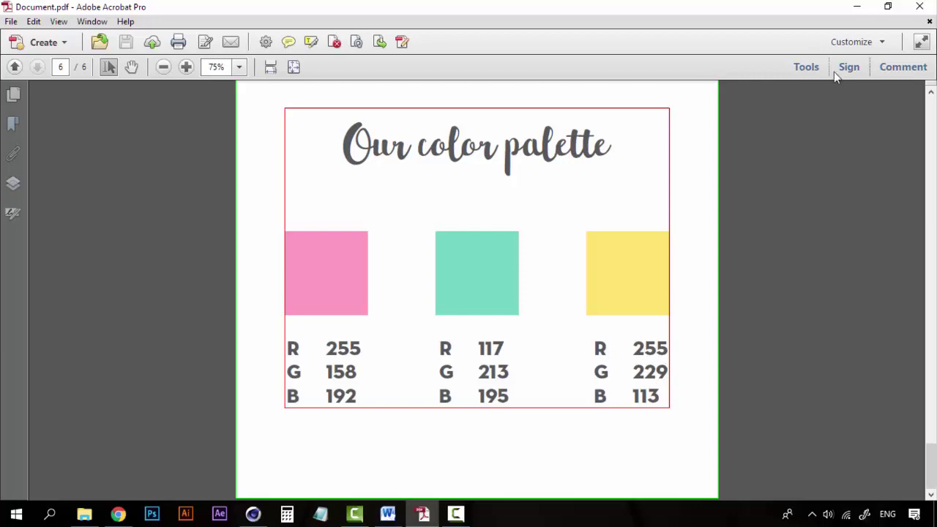
pyautogui.click(857, 14)
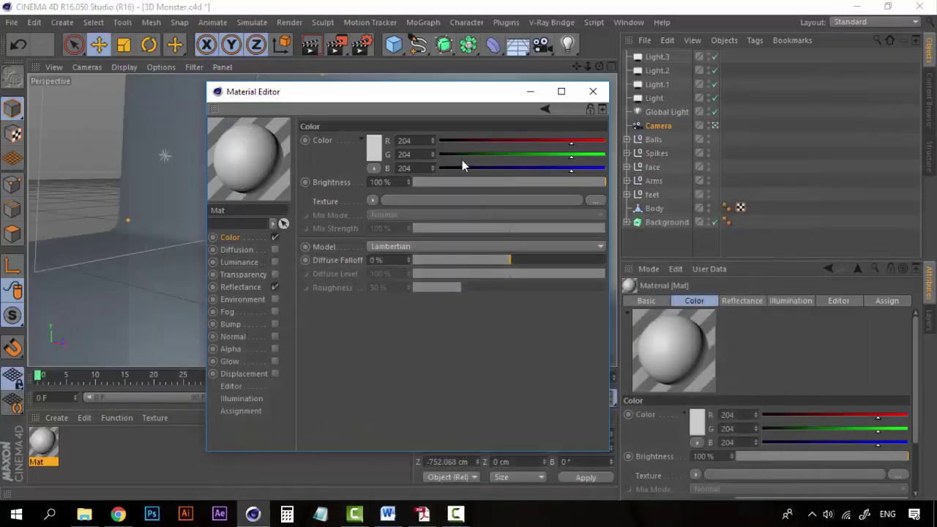
pyautogui.write('255')
pyautogui.press('Tab')
pyautogui.write('229')
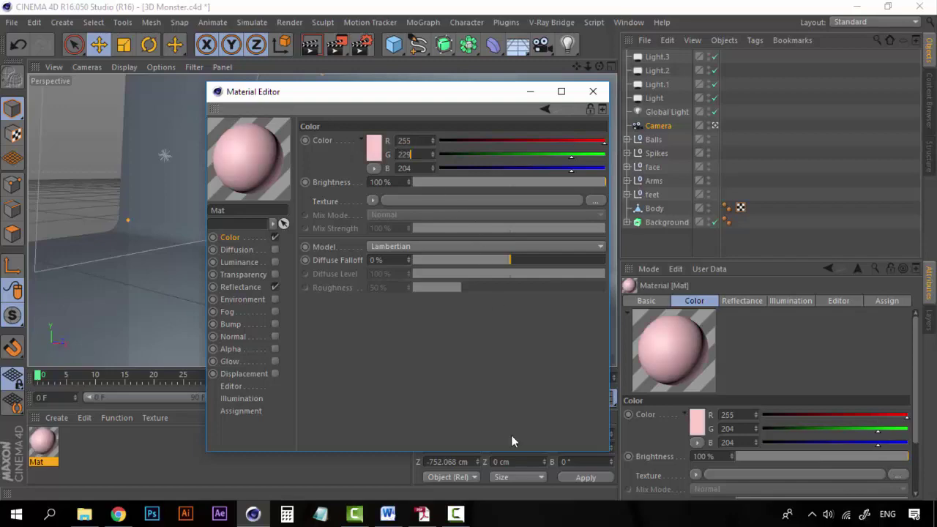
pyautogui.click(423, 514)
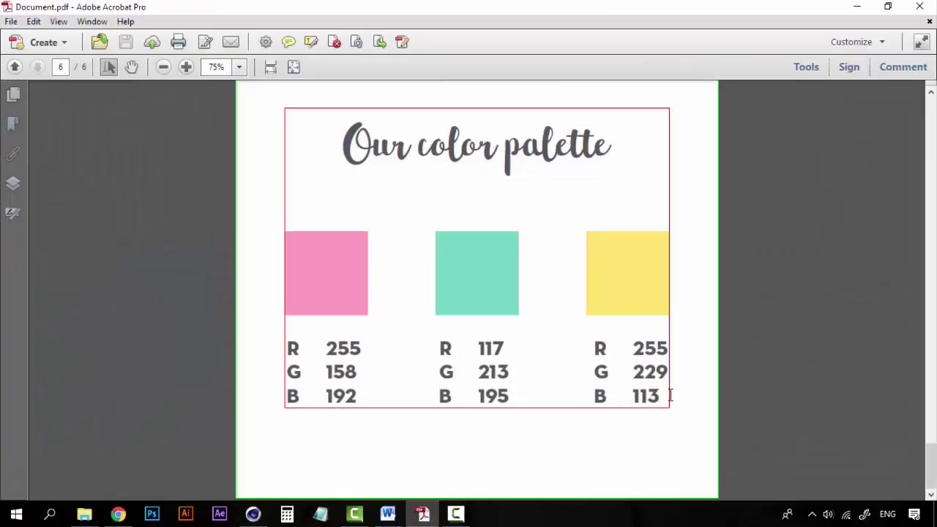
pyautogui.click(857, 7)
pyautogui.press('BackSpace')
pyautogui.press('BackSpace')
pyautogui.press('BackSpace')
pyautogui.write('113')
pyautogui.press('Return')
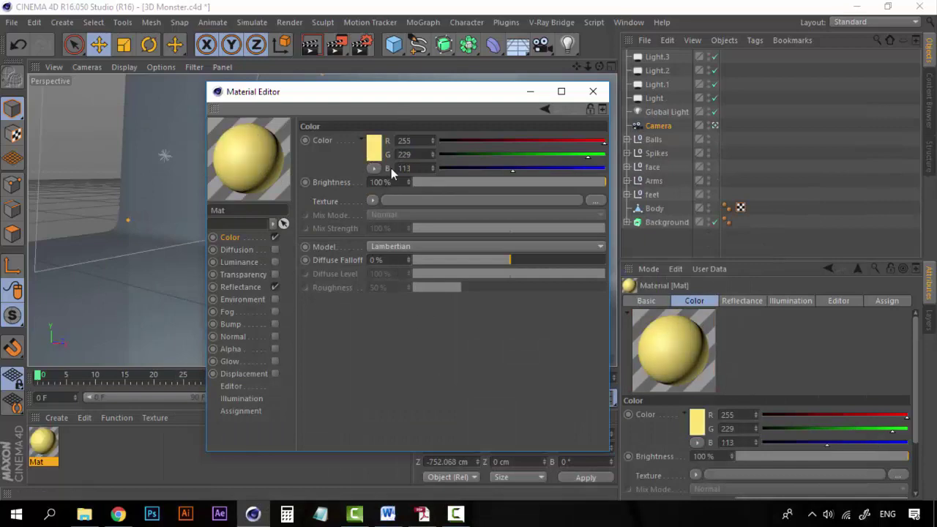
pyautogui.click(423, 514)
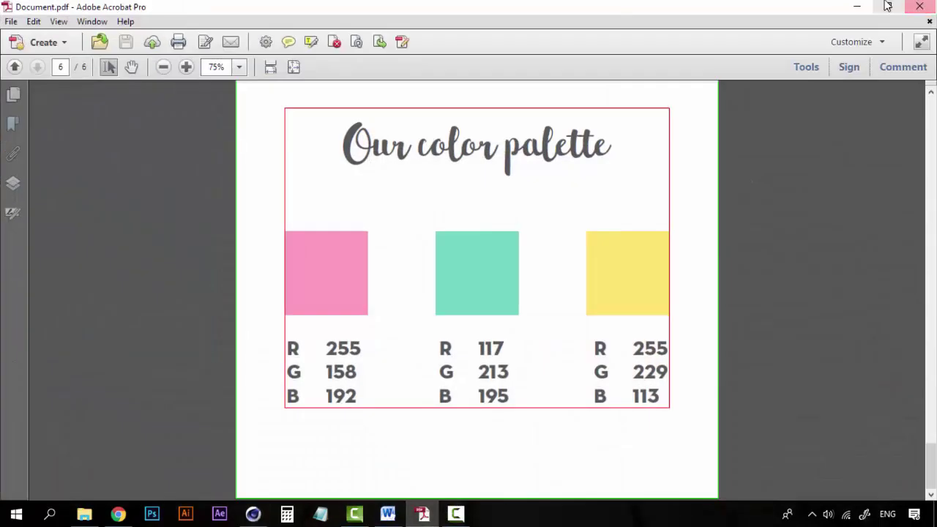
pyautogui.click(859, 6)
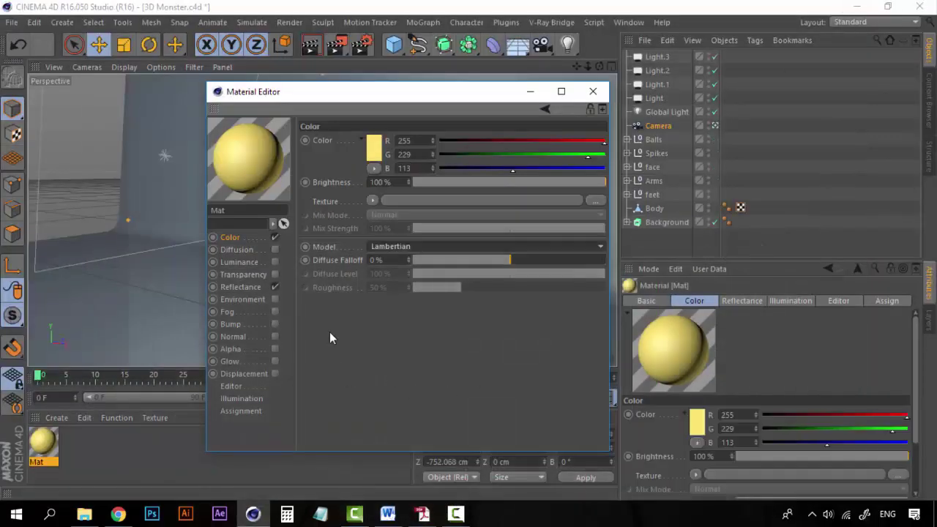
# Compare the Lambertian and Oren-Nayar shading models on the yellow material, and set its color model to Oren-Nayar.
pyautogui.click(405, 246)
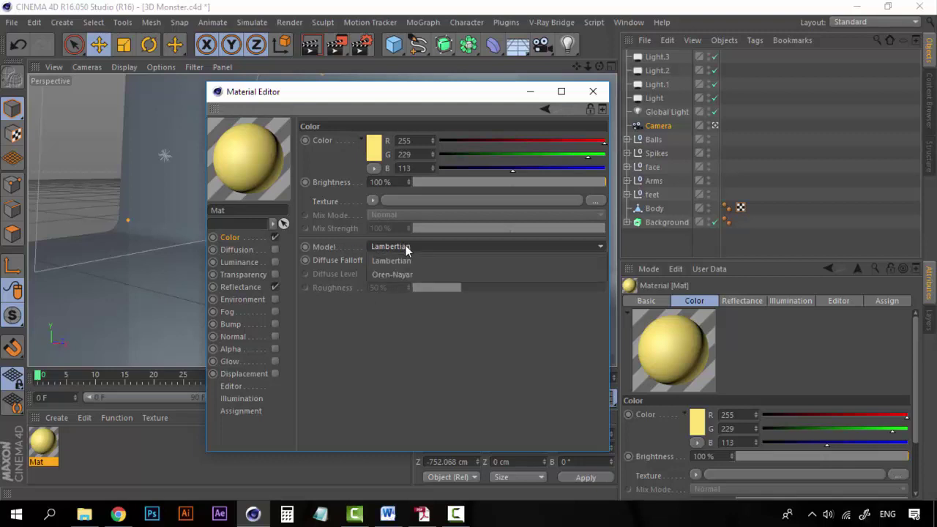
pyautogui.click(405, 275)
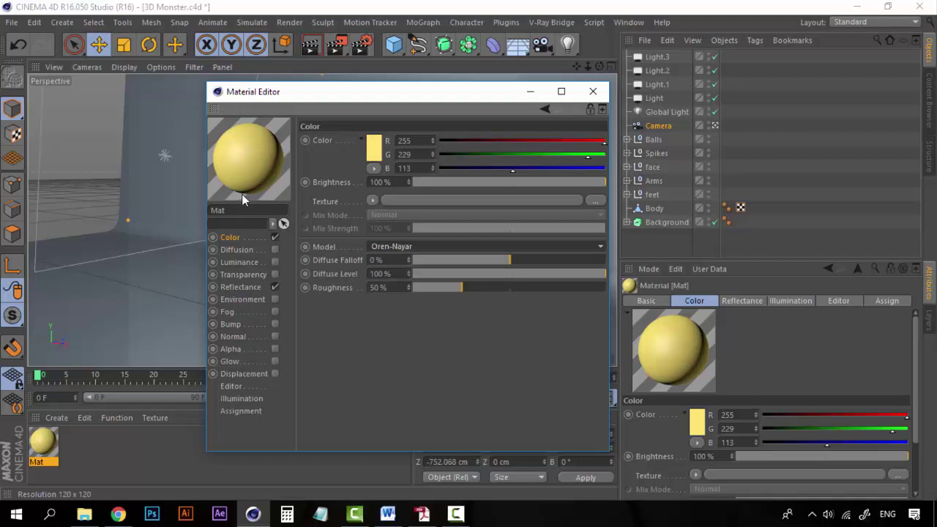
pyautogui.click(411, 246)
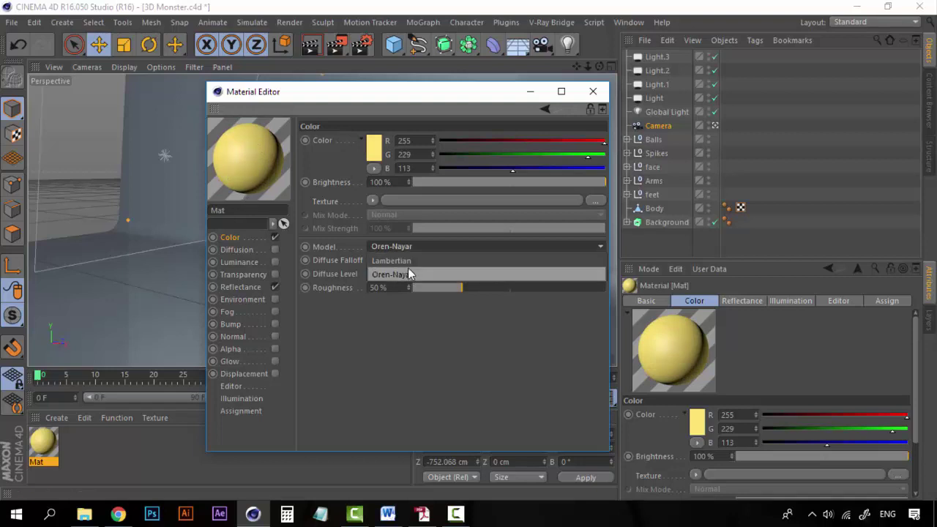
pyautogui.click(408, 265)
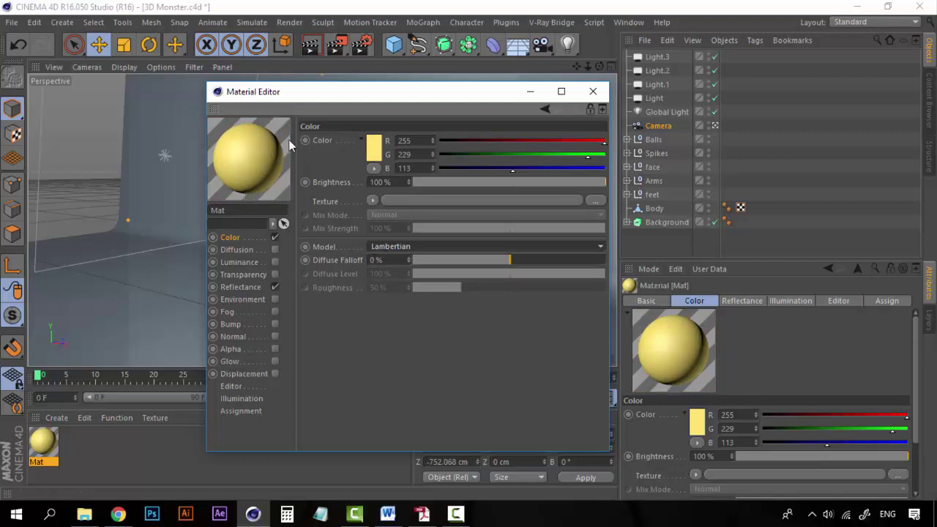
pyautogui.click(422, 244)
pyautogui.click(413, 279)
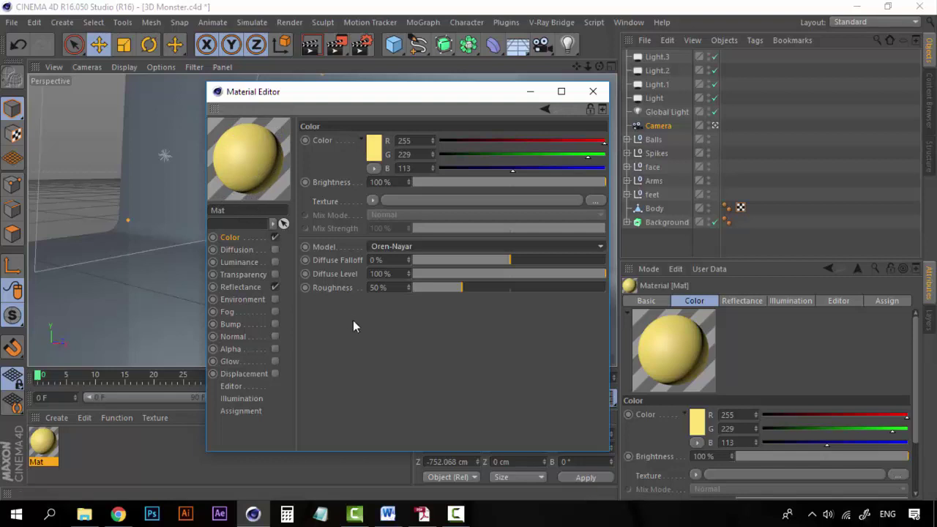
# Add a Beckmann layer to the yellow material's Reflectance channel.
pyautogui.click(241, 287)
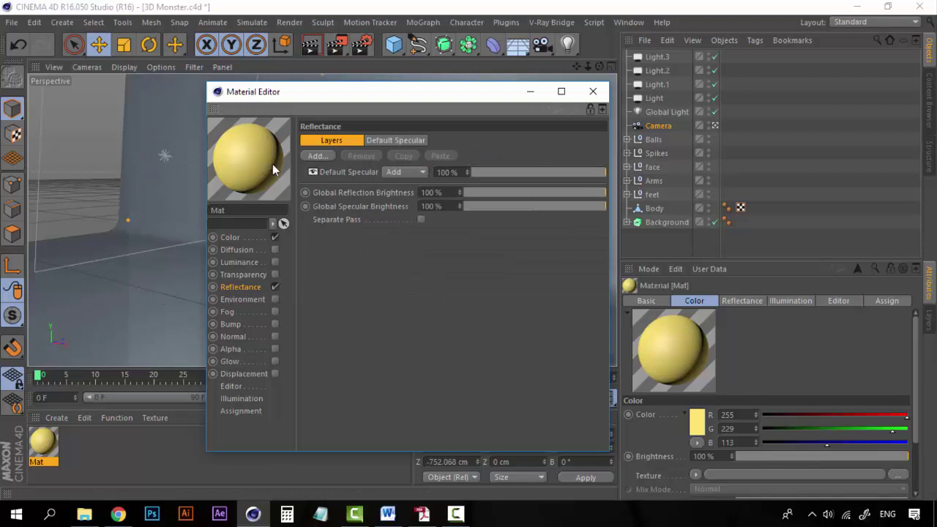
pyautogui.click(318, 156)
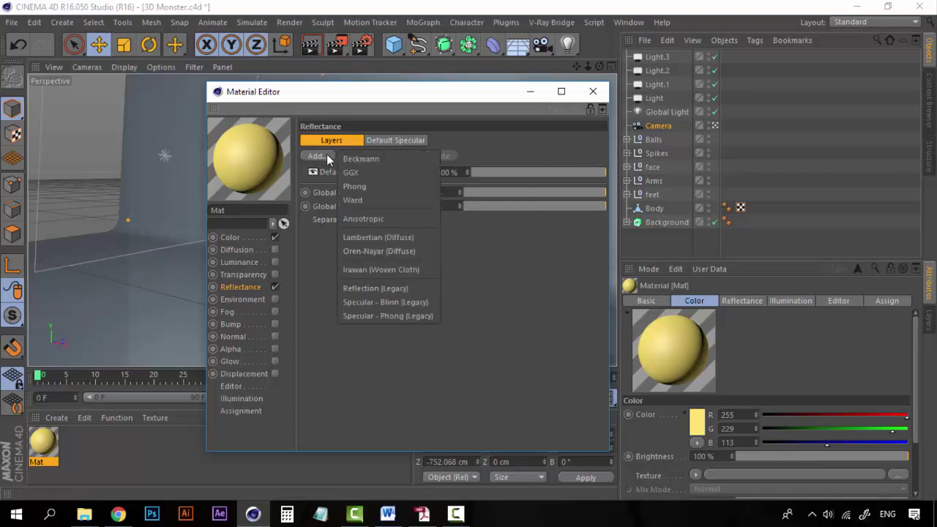
pyautogui.click(365, 161)
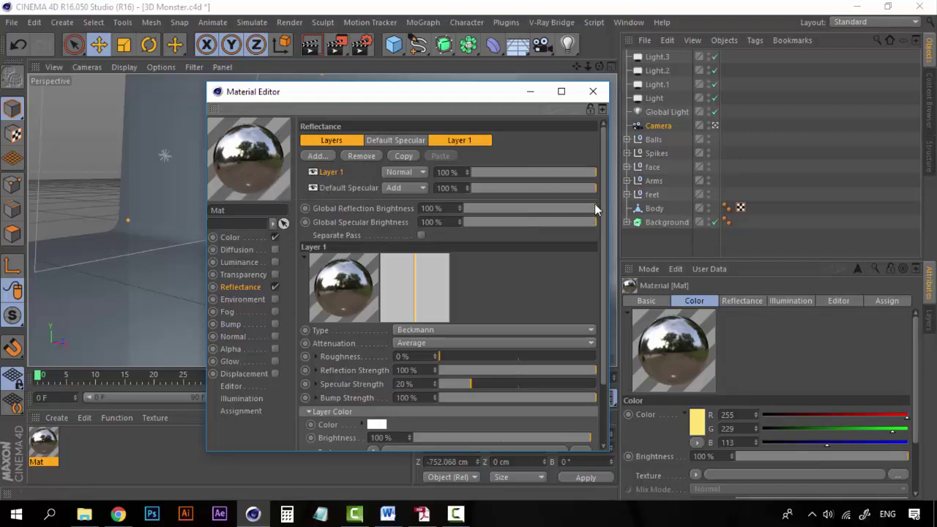
pyautogui.scroll(-3, 603, 188)
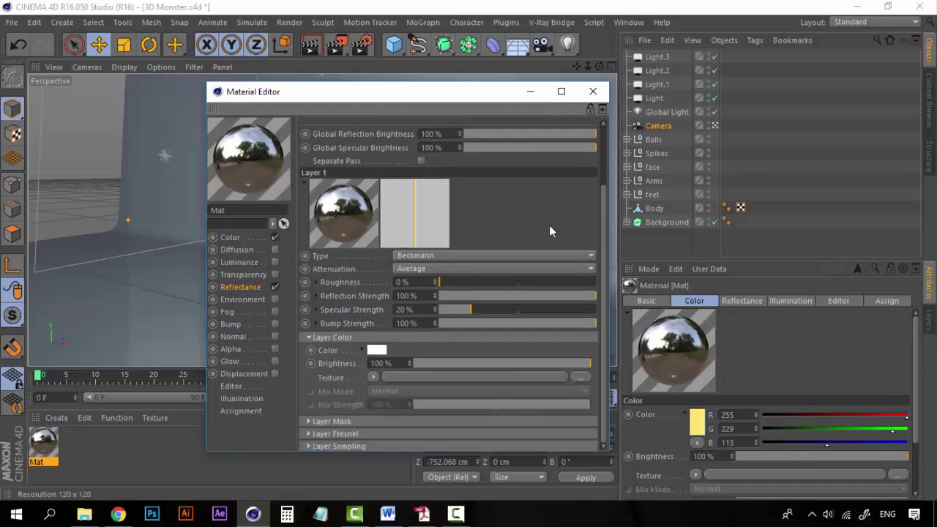
pyautogui.moveTo(606, 236); pyautogui.dragTo(606, 173)
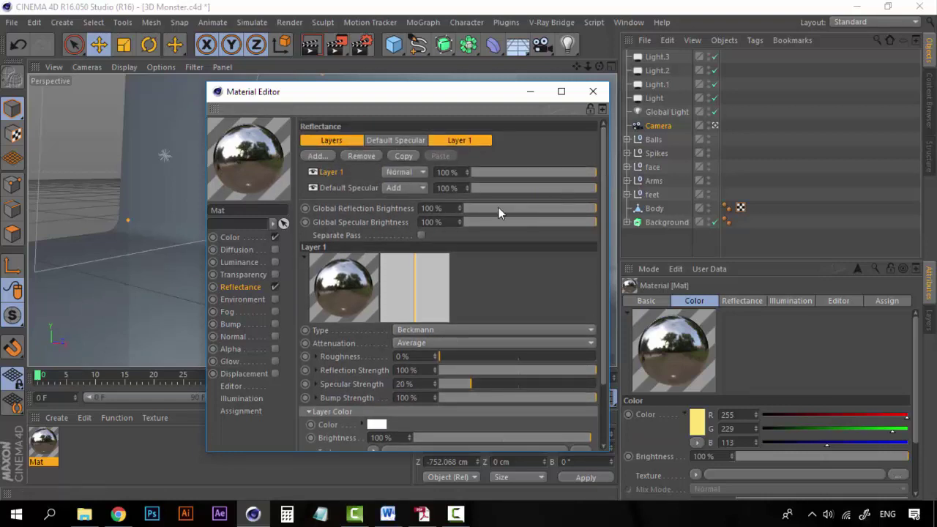
# Set the material's Global Reflection Brightness to 70%.
pyautogui.click(438, 209)
pyautogui.hotkey('ctrl', 'a')
pyautogui.write('70')
pyautogui.press('Return')
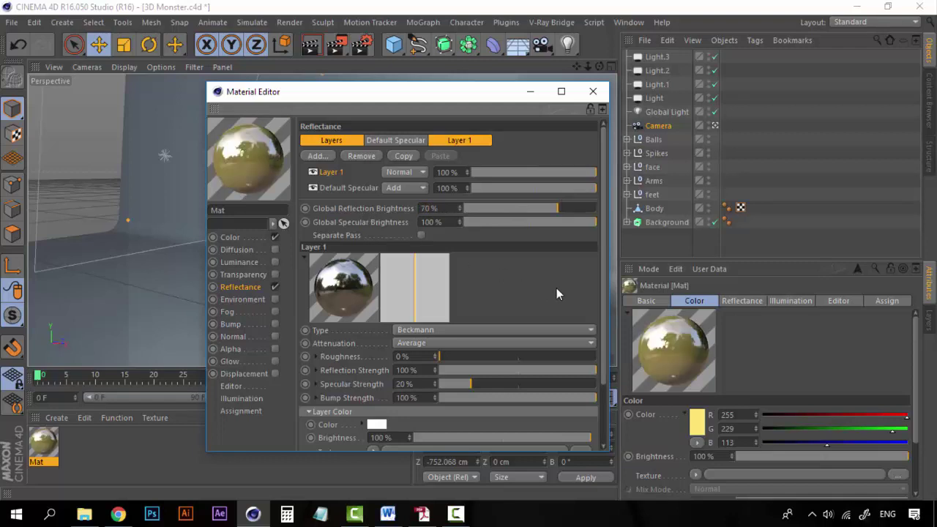
pyautogui.moveTo(605, 227); pyautogui.dragTo(604, 262)
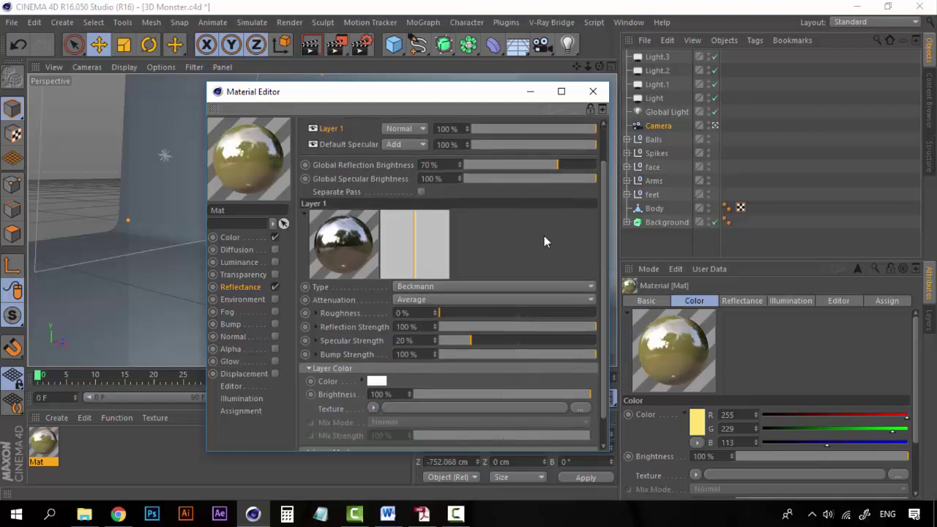
pyautogui.scroll(2, 529, 231)
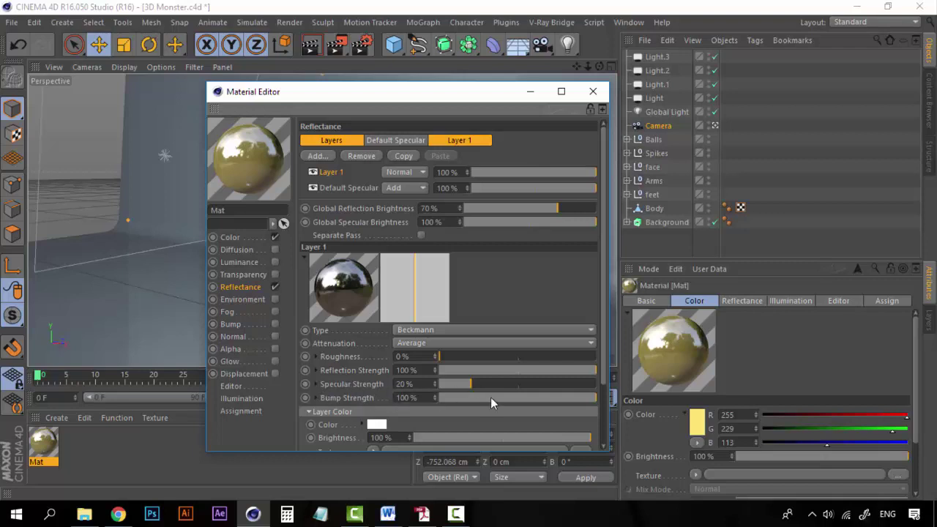
# Set the Beckmann layer's specular strength to 20% and its roughness to 35%.
pyautogui.moveTo(533, 380); pyautogui.dragTo(471, 385)
pyautogui.doubleClick(405, 383)
pyautogui.write('20')
pyautogui.press('Return')
pyautogui.moveTo(438, 356); pyautogui.dragTo(594, 358)
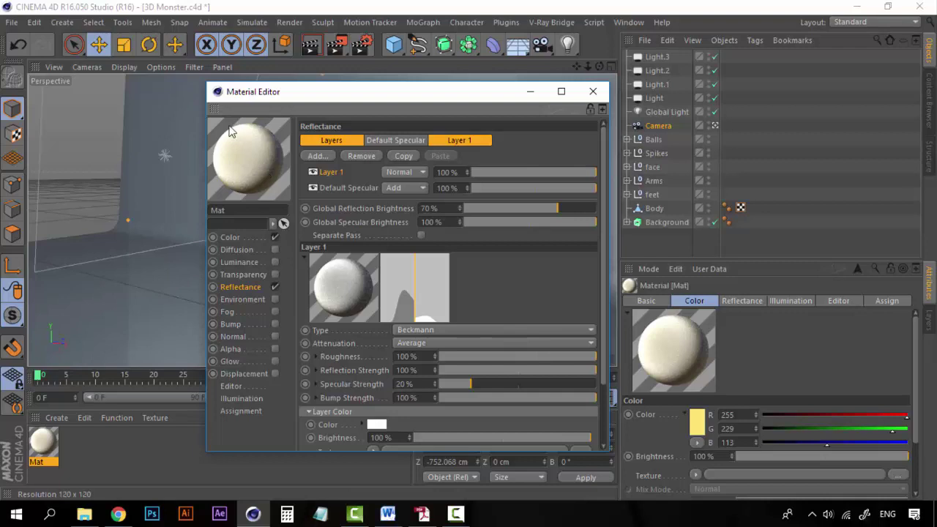
pyautogui.doubleClick(408, 357)
pyautogui.write('35')
pyautogui.press('Return')
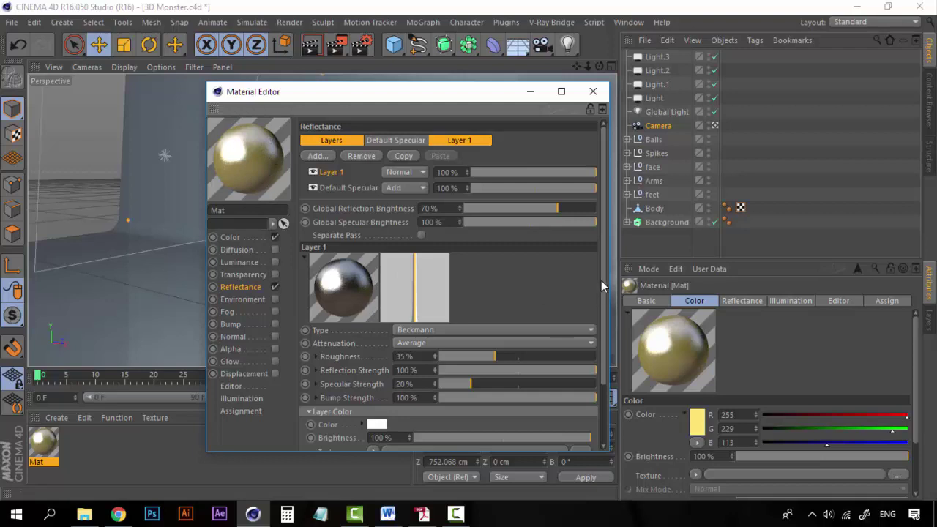
# Load the wildtextures-concrete-high-contrast image as the Beckmann layer's mask texture and copy it to the project location.
pyautogui.scroll(-2, 602, 285)
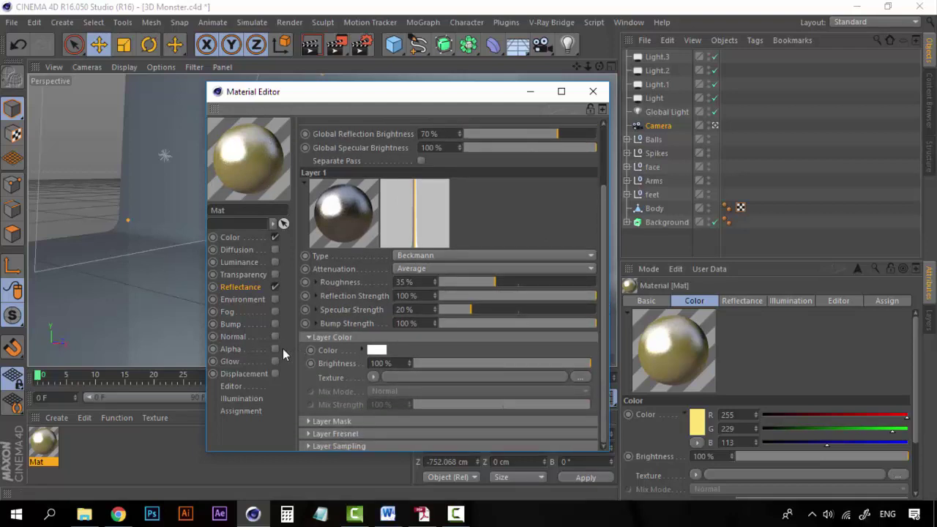
pyautogui.click(308, 422)
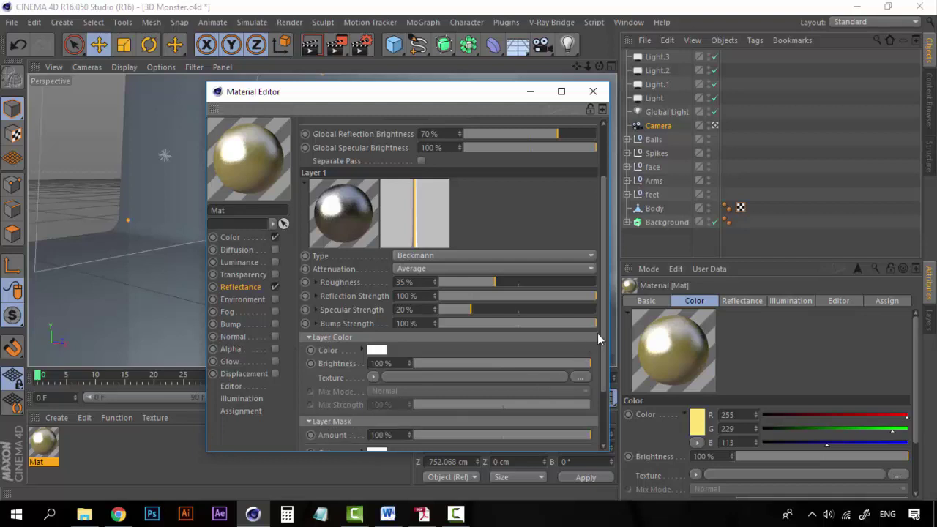
pyautogui.scroll(-1, 604, 364)
pyautogui.scroll(-2, 603, 364)
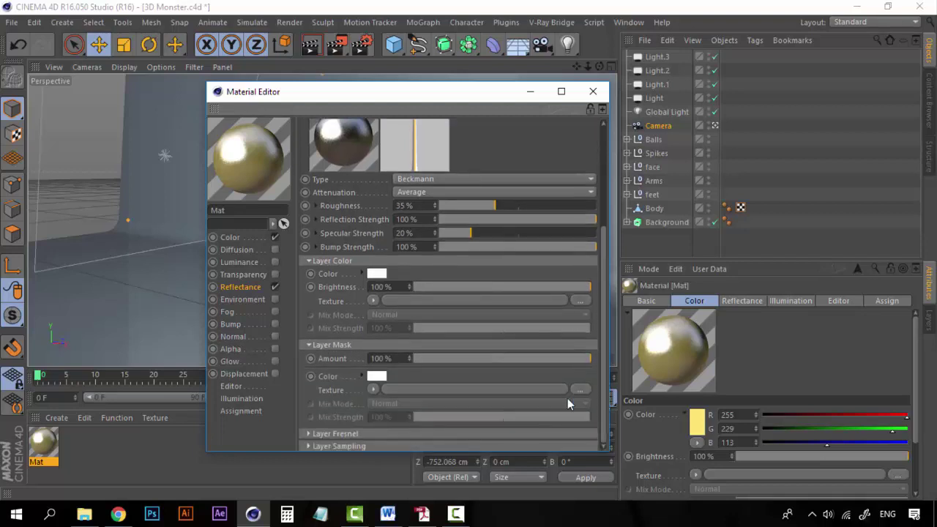
pyautogui.click(373, 390)
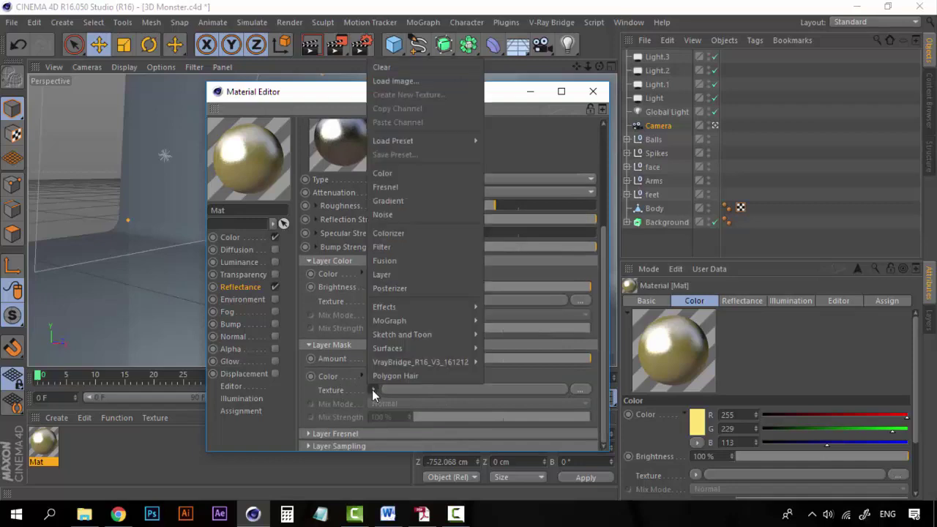
pyautogui.click(435, 80)
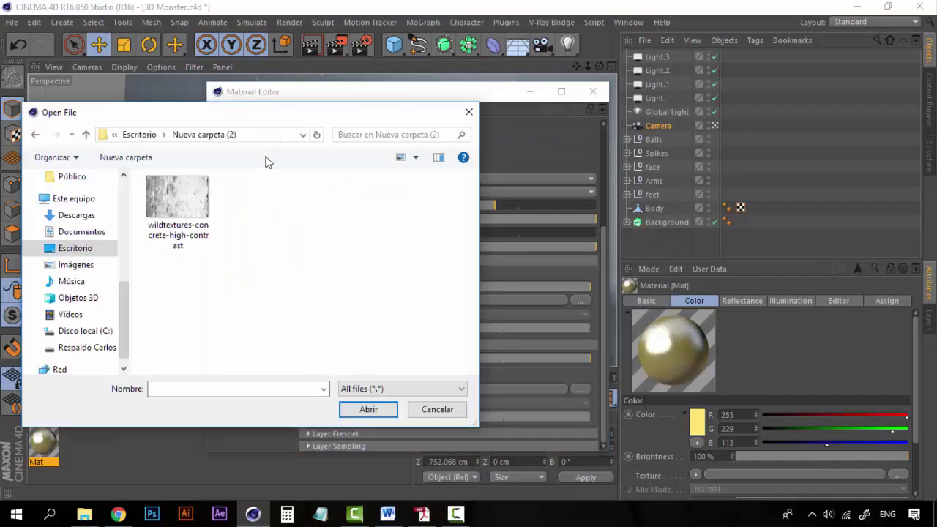
pyautogui.click(194, 207)
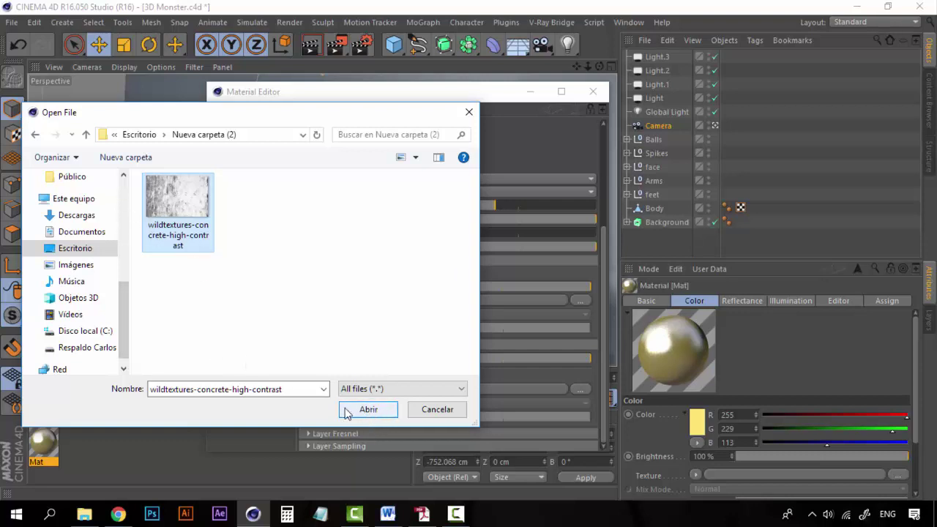
pyautogui.moveTo(257, 115); pyautogui.dragTo(422, 135)
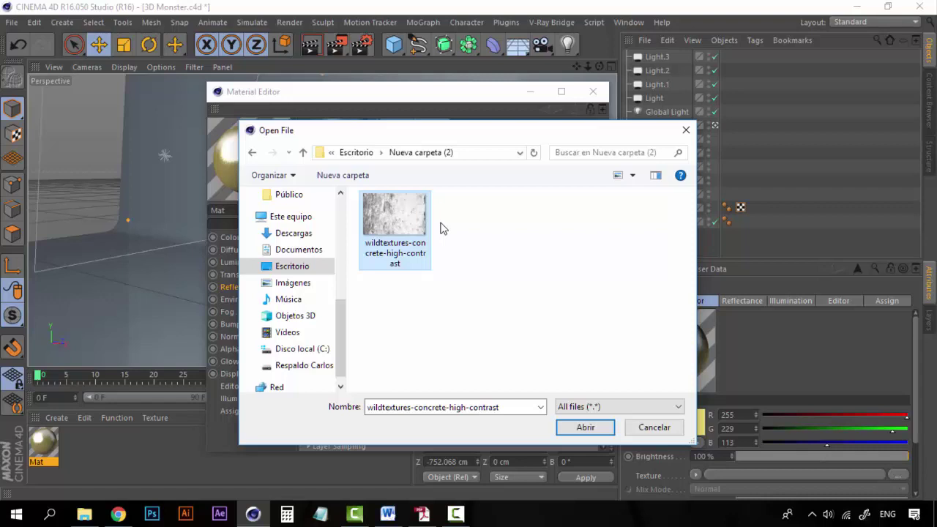
pyautogui.moveTo(513, 133); pyautogui.dragTo(392, 143)
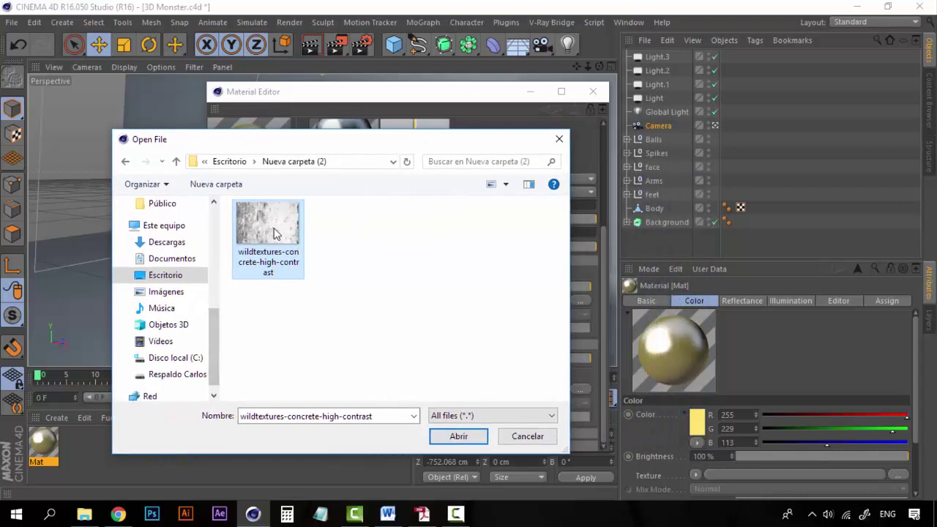
pyautogui.click(458, 437)
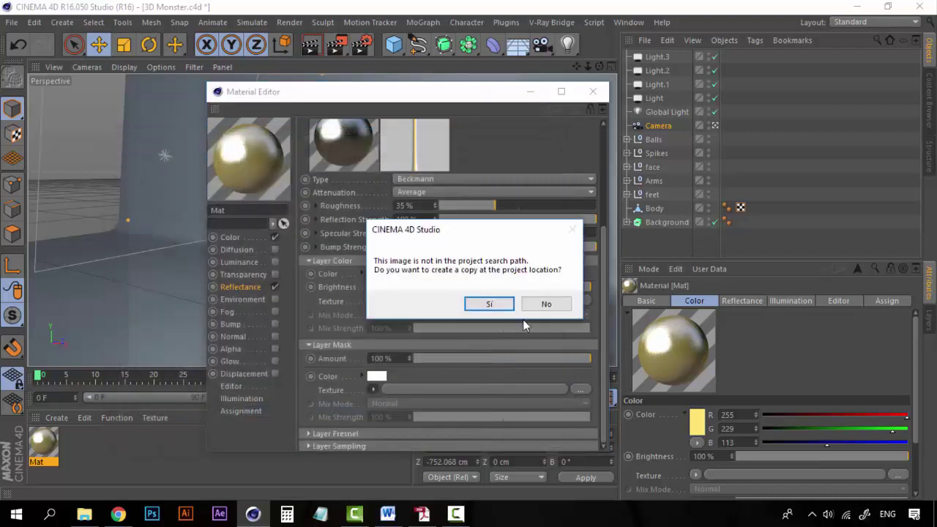
pyautogui.click(489, 304)
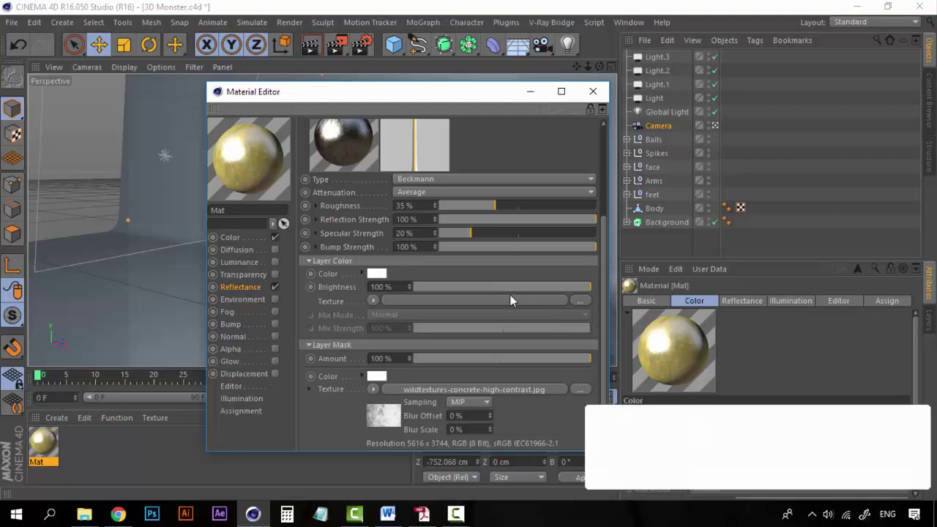
# Set the Beckmann layer's Fresnel type to Dielectric.
pyautogui.moveTo(606, 286); pyautogui.dragTo(599, 393)
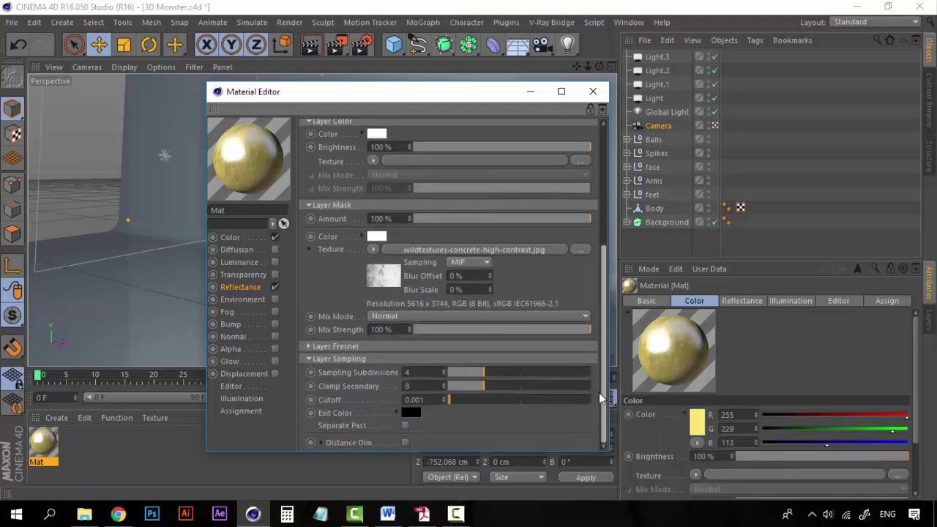
pyautogui.click(308, 346)
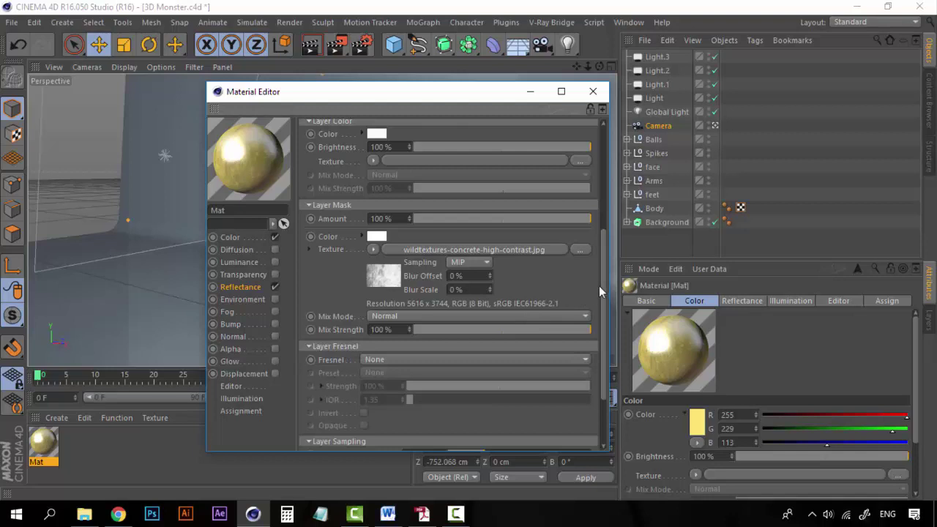
pyautogui.scroll(-3, 503, 310)
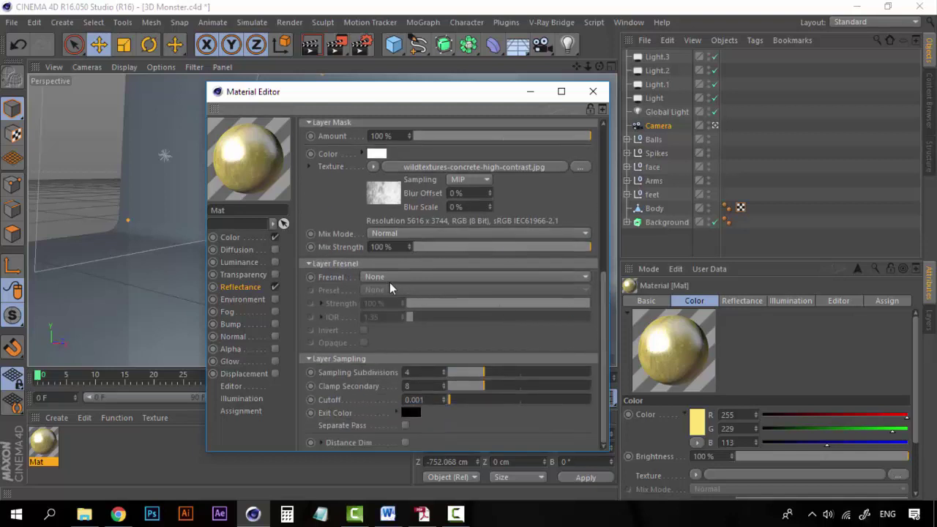
pyautogui.click(391, 281)
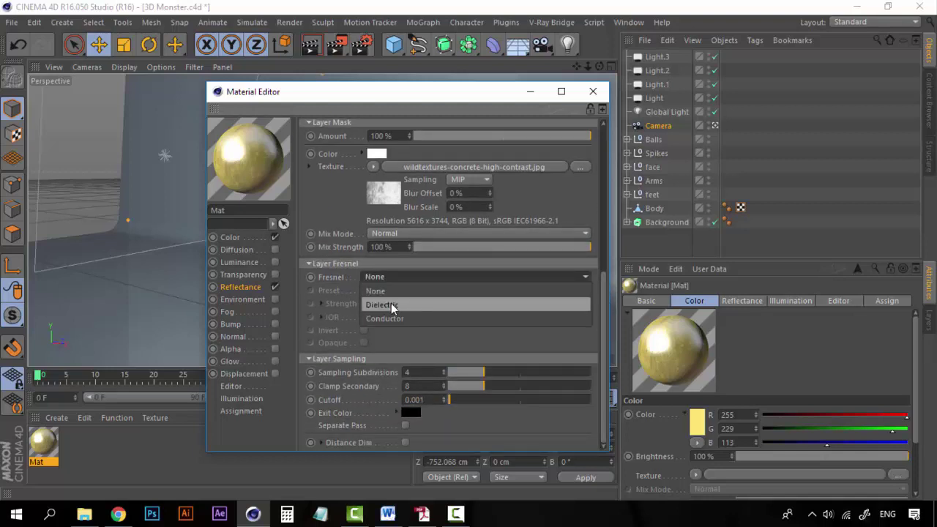
pyautogui.click(390, 305)
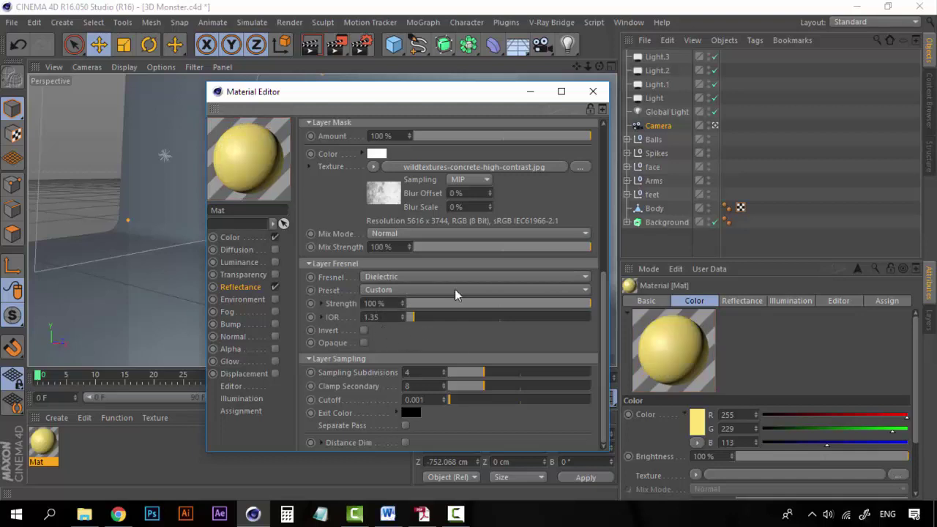
# Remove the Default Specular layer from the material's Reflectance channel.
pyautogui.moveTo(603, 331); pyautogui.dragTo(601, 156)
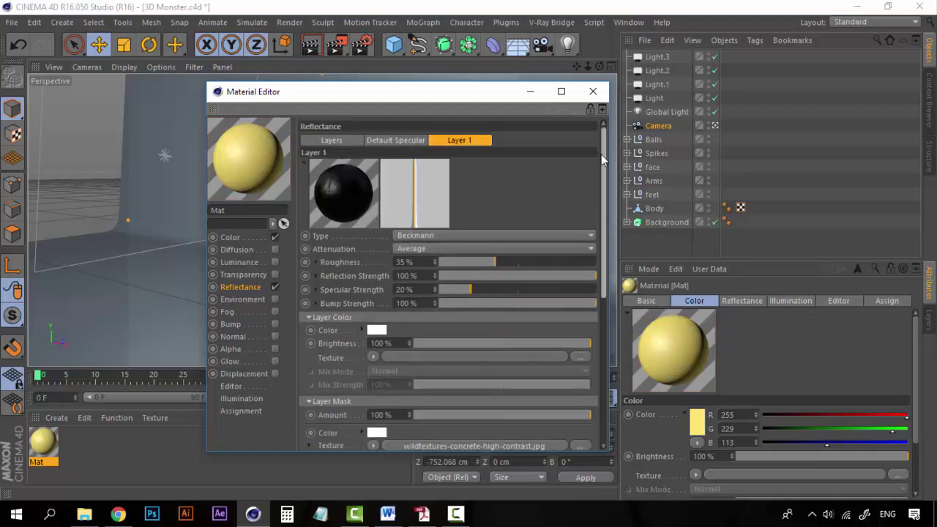
pyautogui.click(359, 140)
pyautogui.click(399, 139)
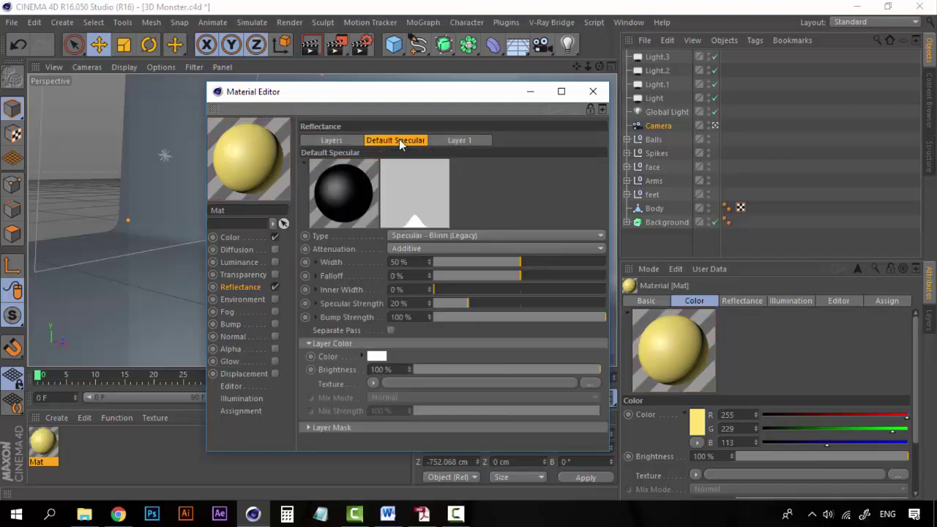
pyautogui.press('Delete')
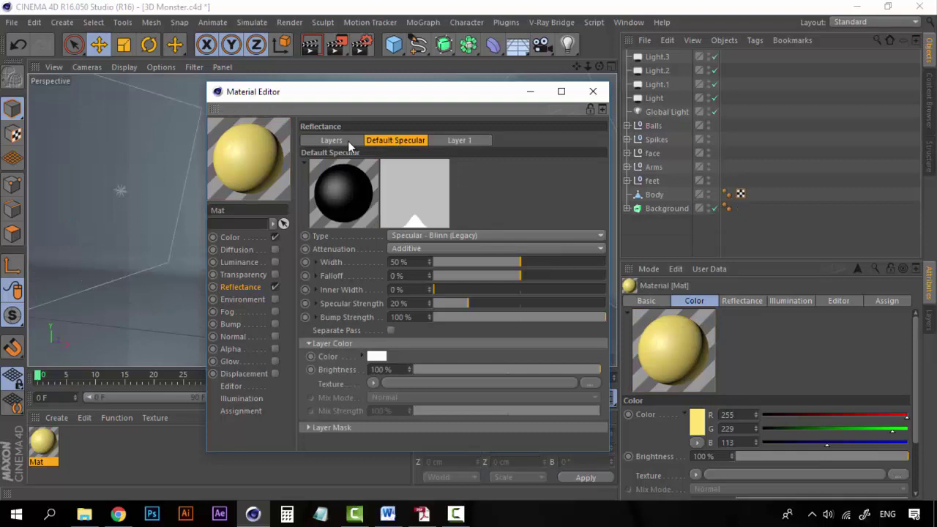
pyautogui.click(337, 140)
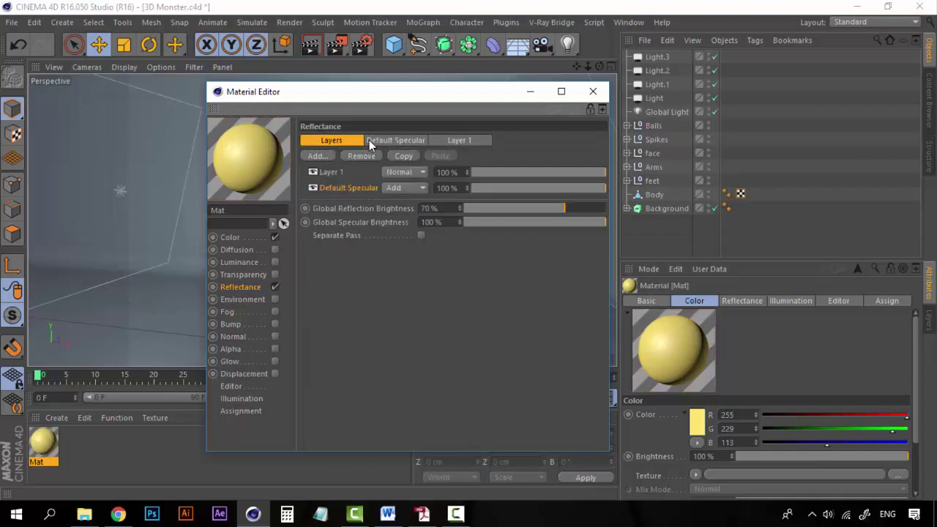
pyautogui.click(388, 140)
pyautogui.click(347, 139)
pyautogui.click(380, 140)
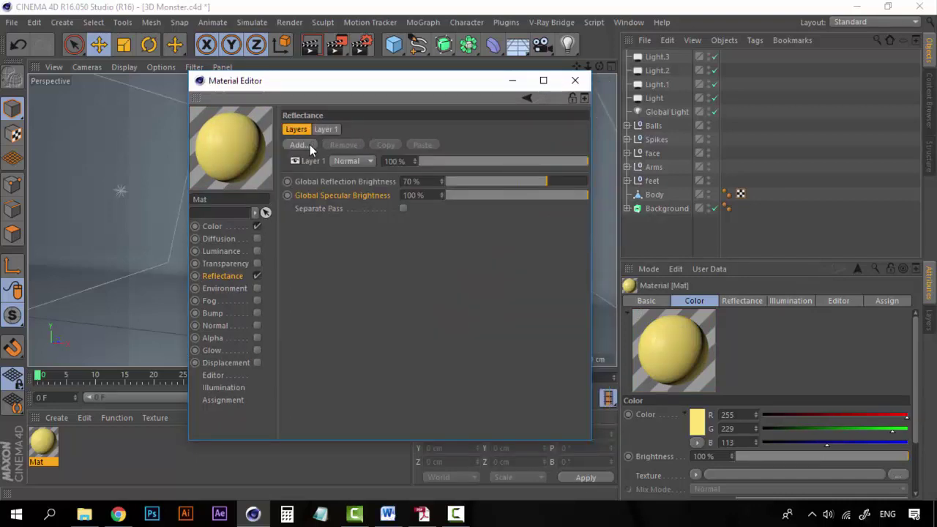
# Add a Reflection (Legacy) layer to the Reflectance channel and set its roughness to 15%.
pyautogui.click(310, 144)
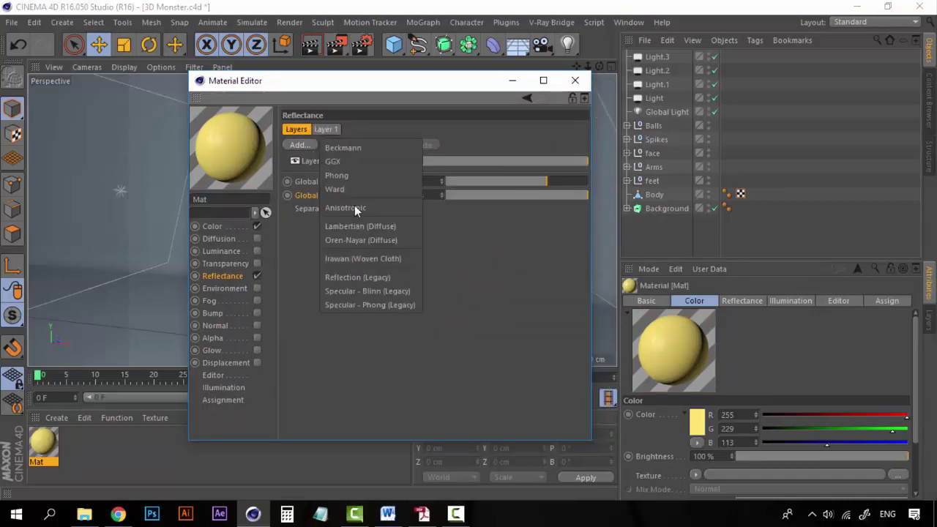
pyautogui.click(373, 279)
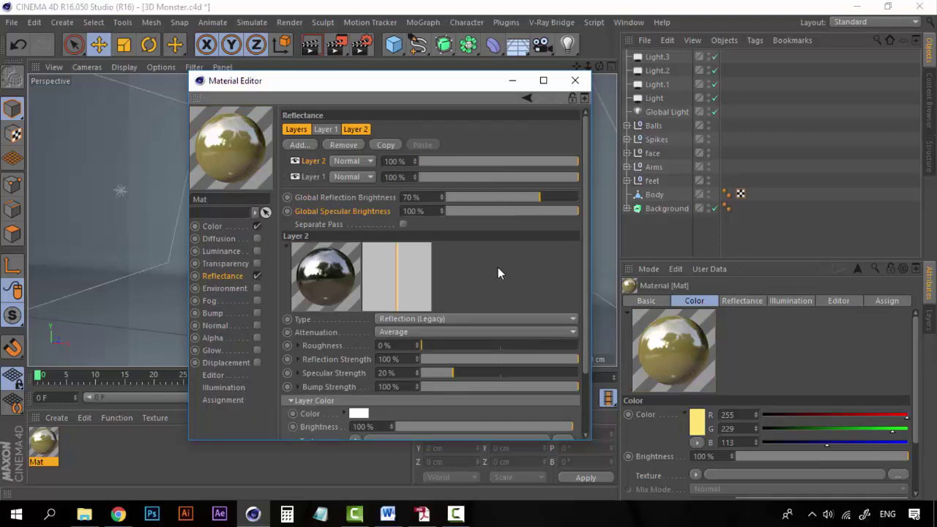
pyautogui.scroll(-3, 498, 271)
pyautogui.moveTo(586, 236); pyautogui.dragTo(586, 262)
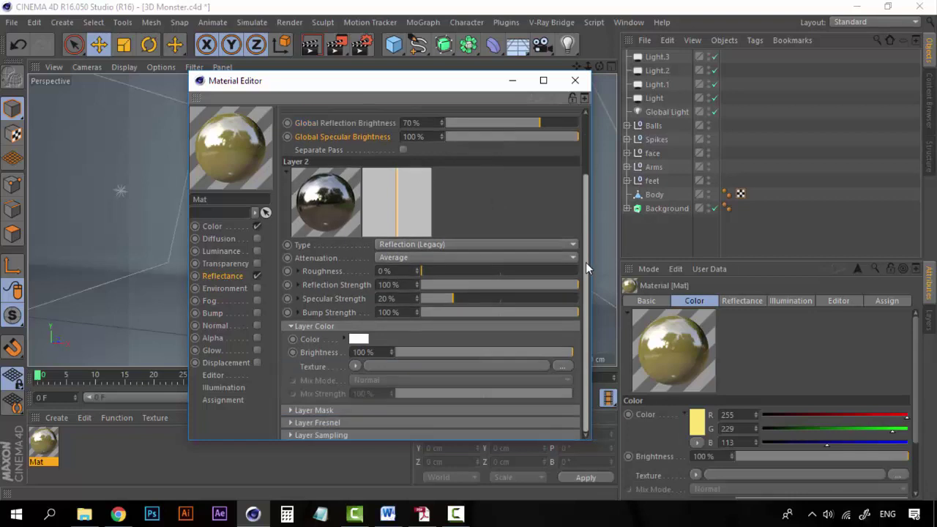
pyautogui.doubleClick(395, 271)
pyautogui.write('15')
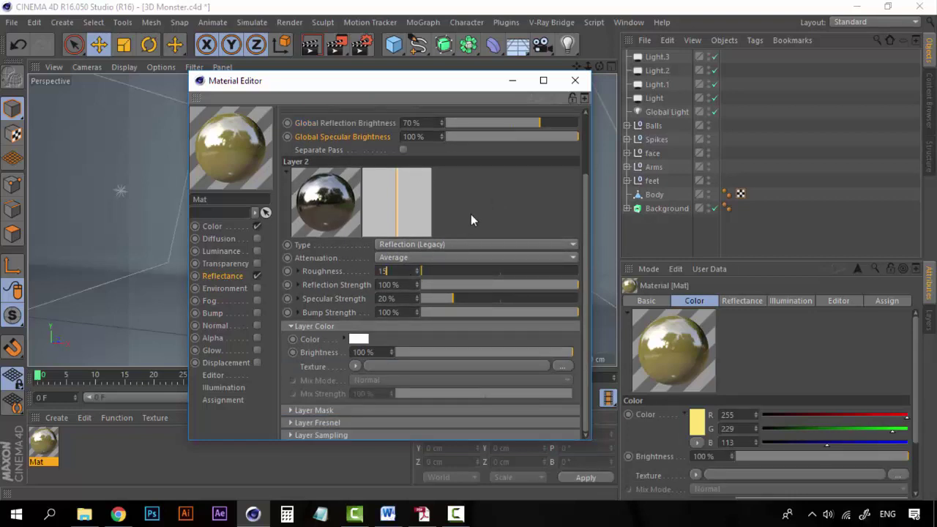
pyautogui.press('Return')
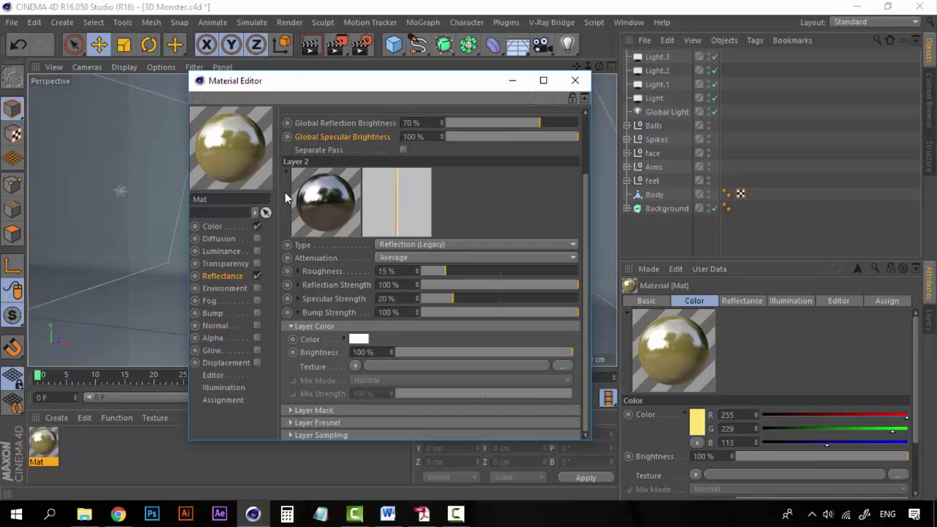
# Set the Reflection (Legacy) layer's specular strength to 0% and its layer color brightness to 15%.
pyautogui.doubleClick(405, 298)
pyautogui.write('0')
pyautogui.press('Return')
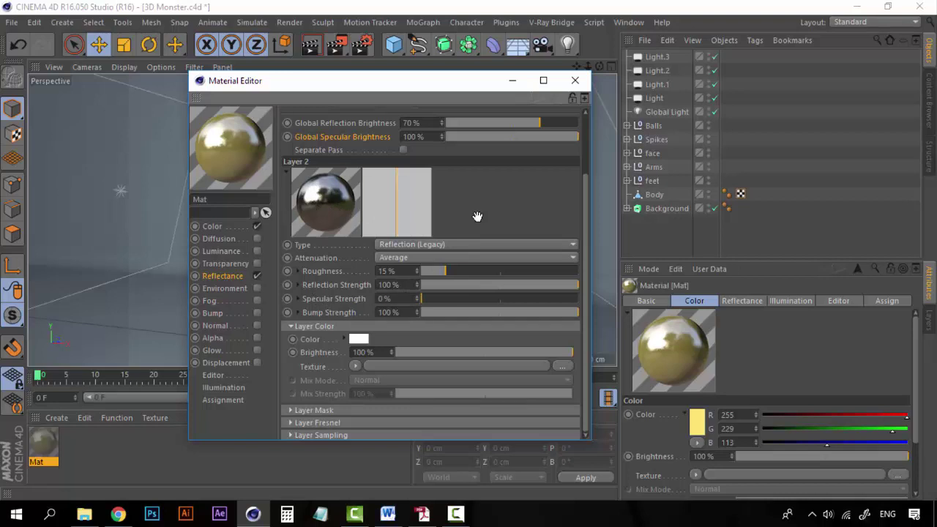
pyautogui.scroll(3, 476, 216)
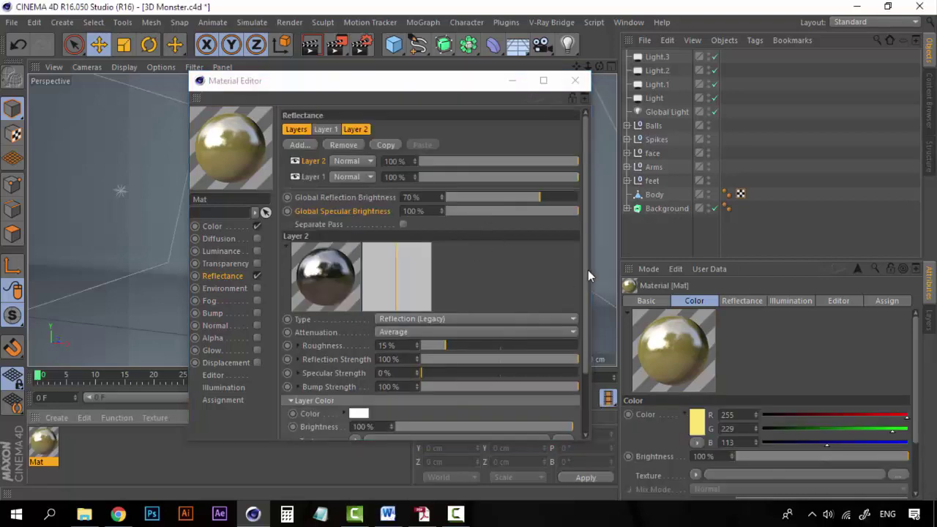
pyautogui.scroll(-3, 588, 271)
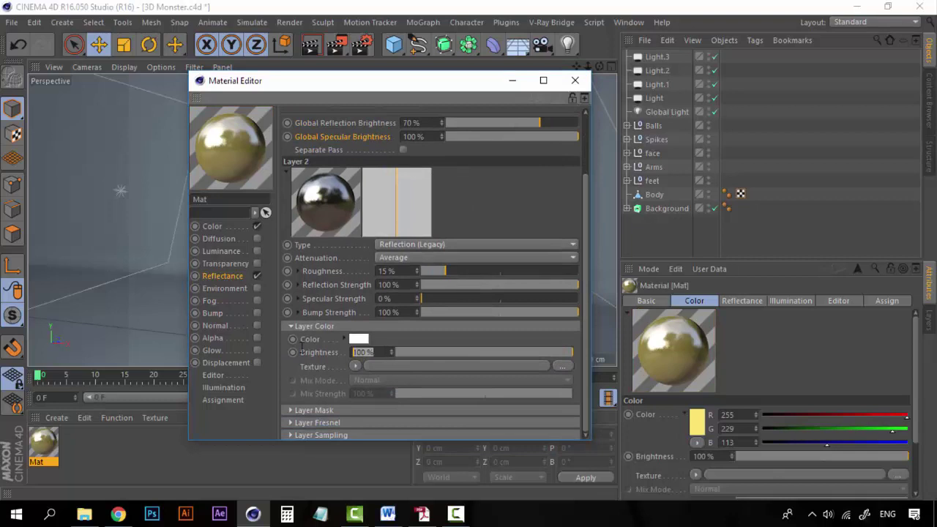
pyautogui.write('15')
pyautogui.press('Return')
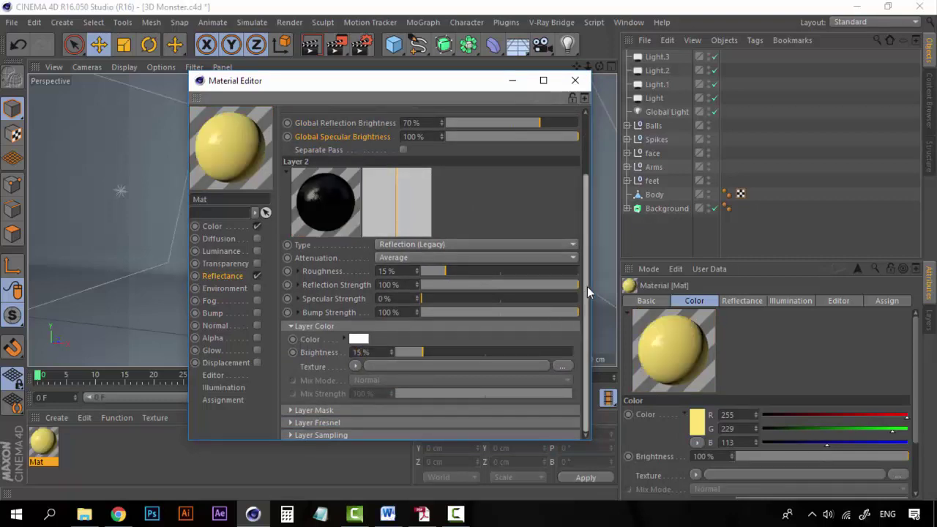
# Assign a Filter shader as the Reflection (Legacy) layer's color texture and look through its shader properties.
pyautogui.click(354, 366)
pyautogui.moveTo(404, 310)
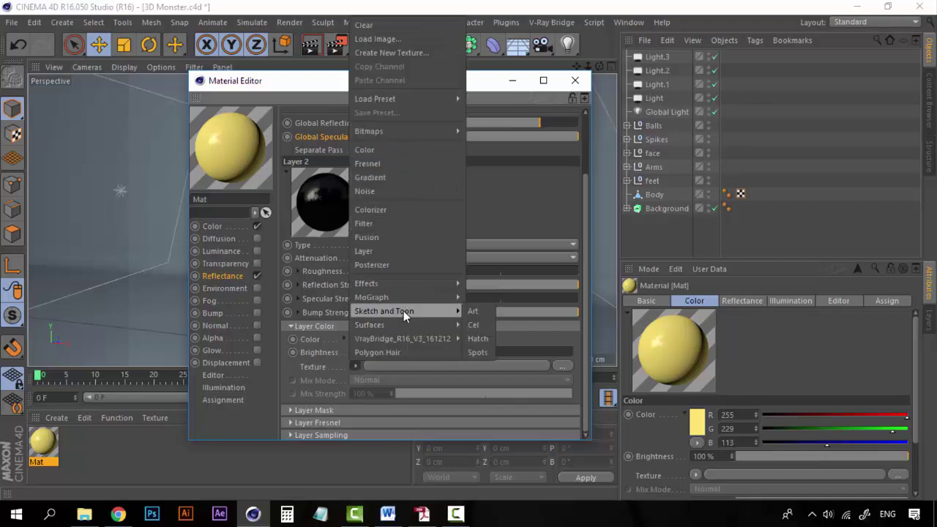
pyautogui.click(408, 225)
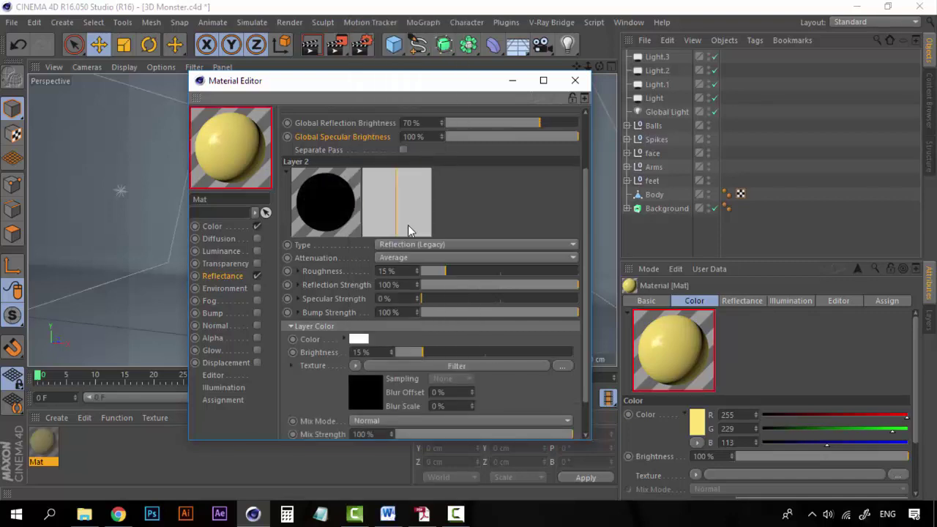
pyautogui.click(374, 390)
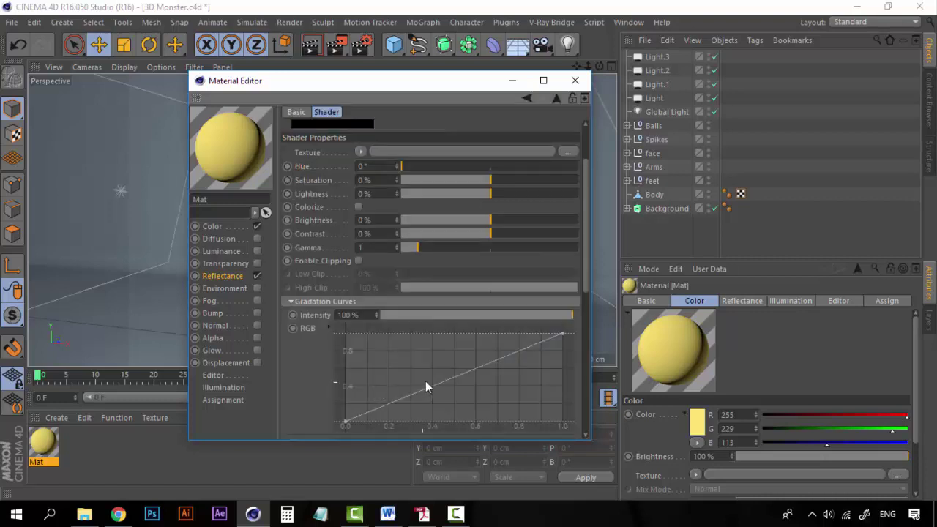
pyautogui.click(527, 97)
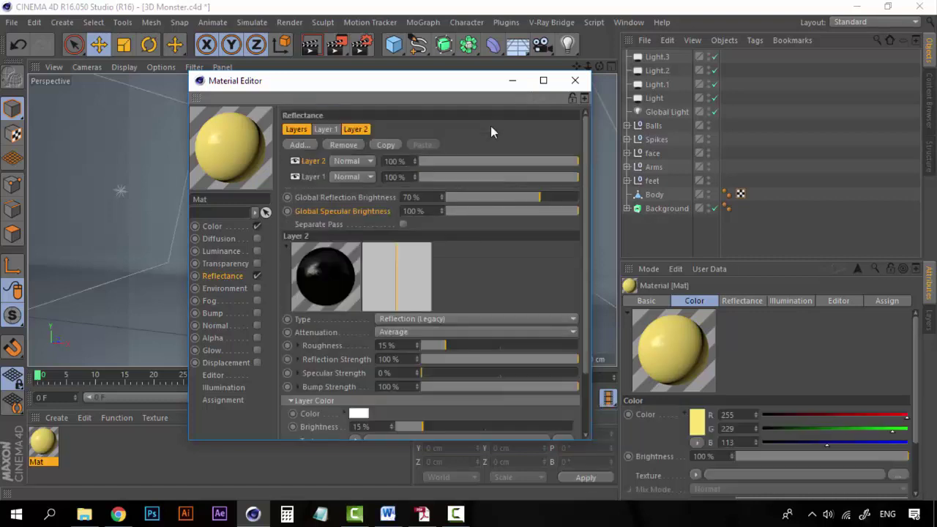
# Move the Reflection (Legacy) layer below the Beckmann layer in the reflectance layer stack.
pyautogui.click(296, 129)
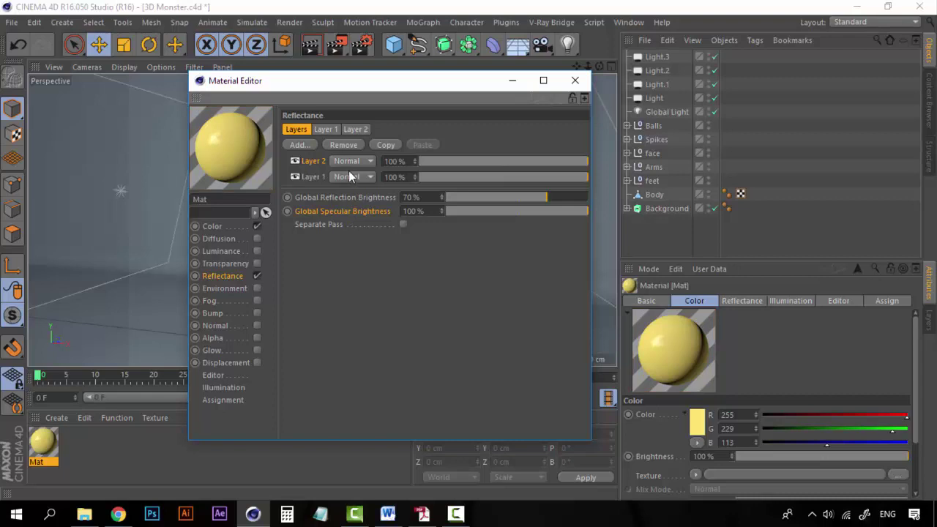
pyautogui.moveTo(313, 164); pyautogui.dragTo(311, 180)
# Deepen the material's yellow base color to RGB 255, 225, 94 and close the material's settings.
pyautogui.click(212, 226)
pyautogui.click(357, 139)
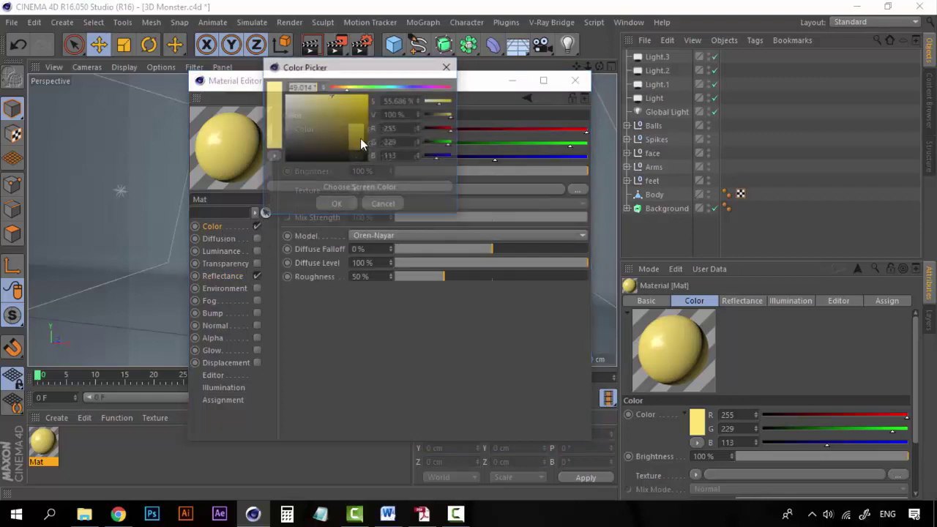
pyautogui.moveTo(362, 70); pyautogui.dragTo(518, 132)
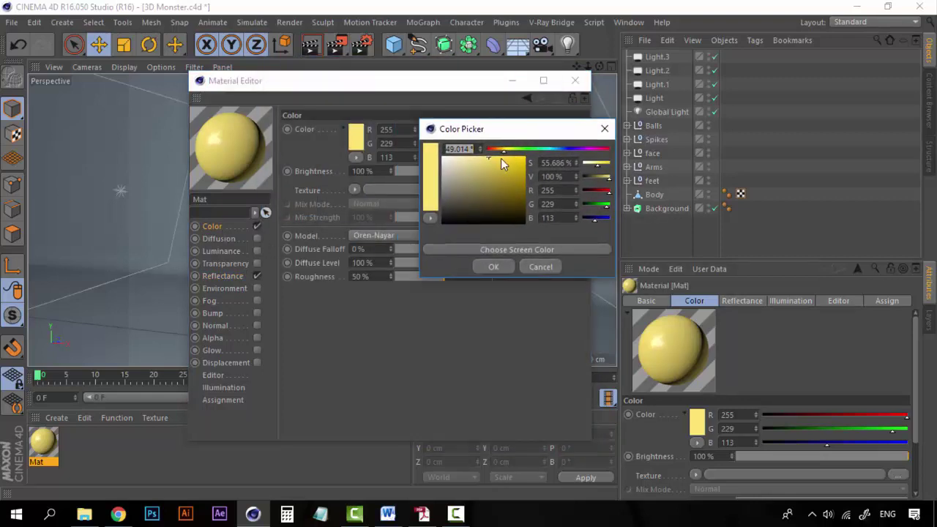
pyautogui.click(501, 158)
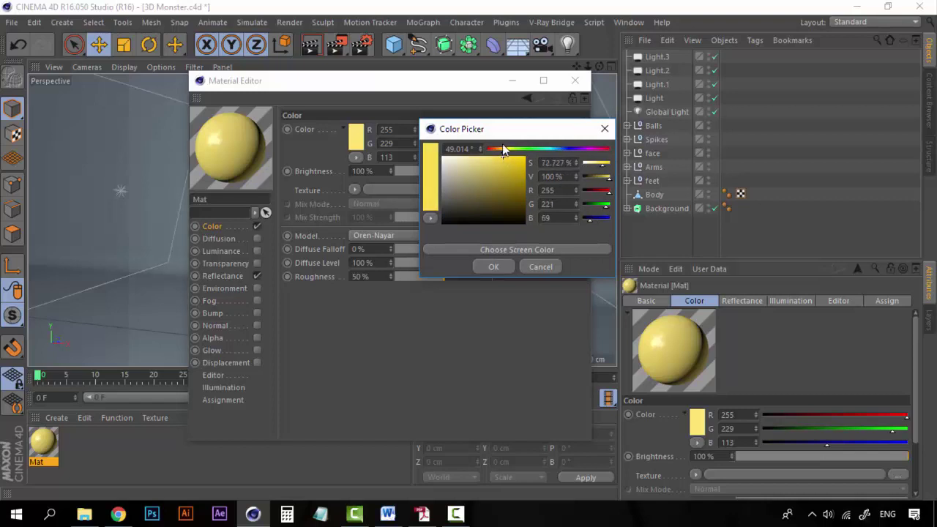
pyautogui.click(488, 268)
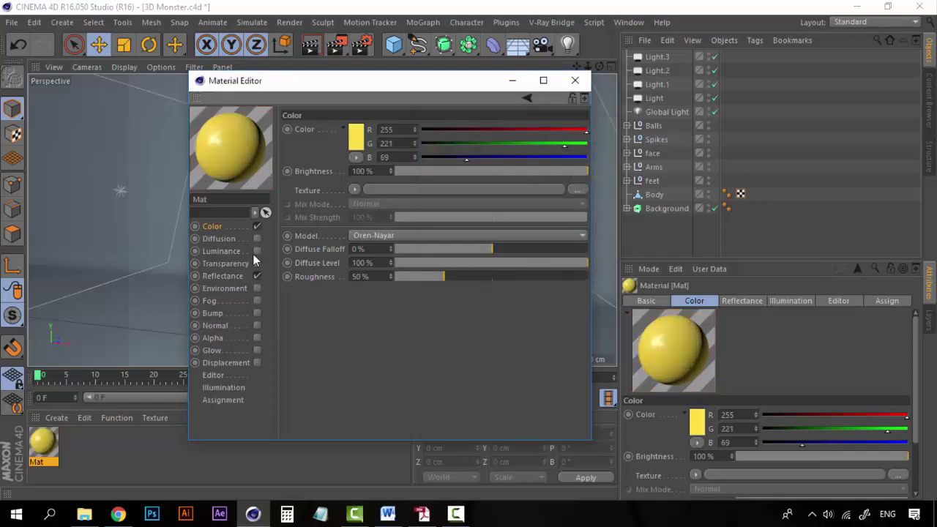
pyautogui.click(359, 146)
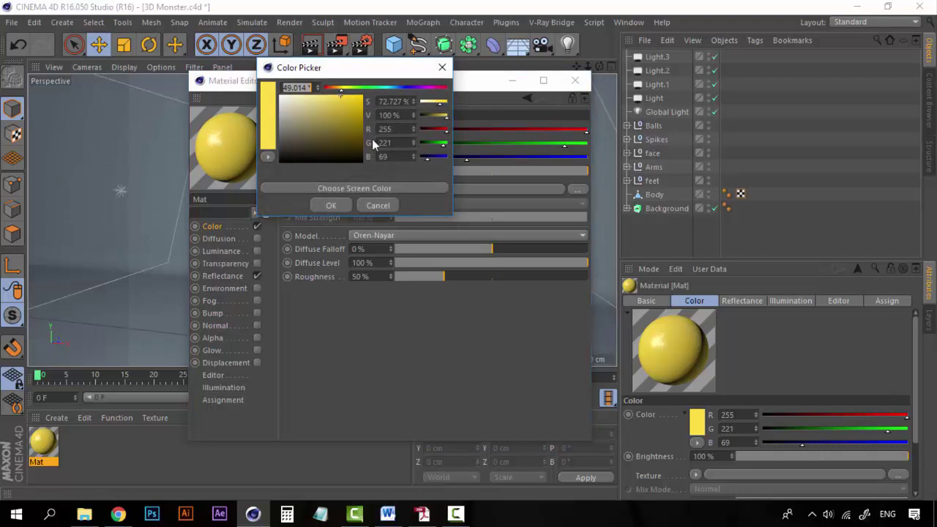
pyautogui.moveTo(341, 100); pyautogui.dragTo(332, 96)
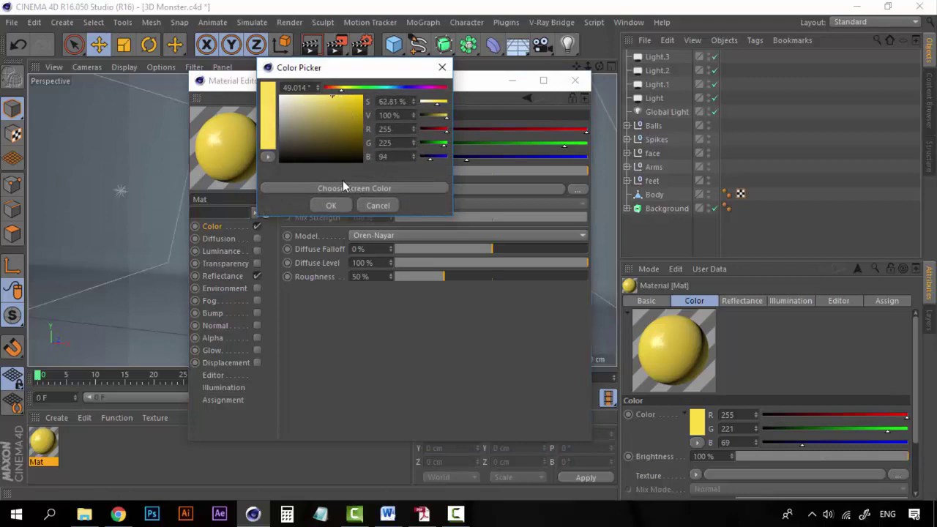
pyautogui.click(338, 203)
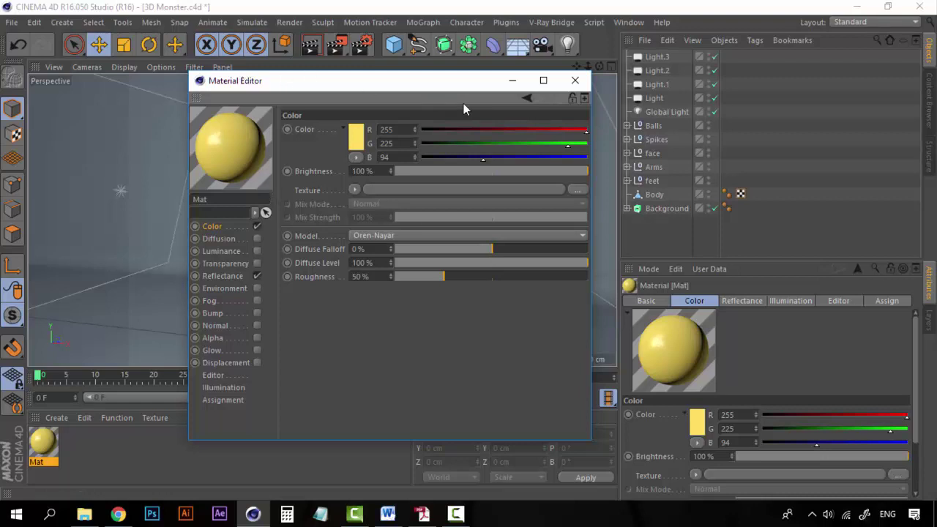
pyautogui.click(575, 81)
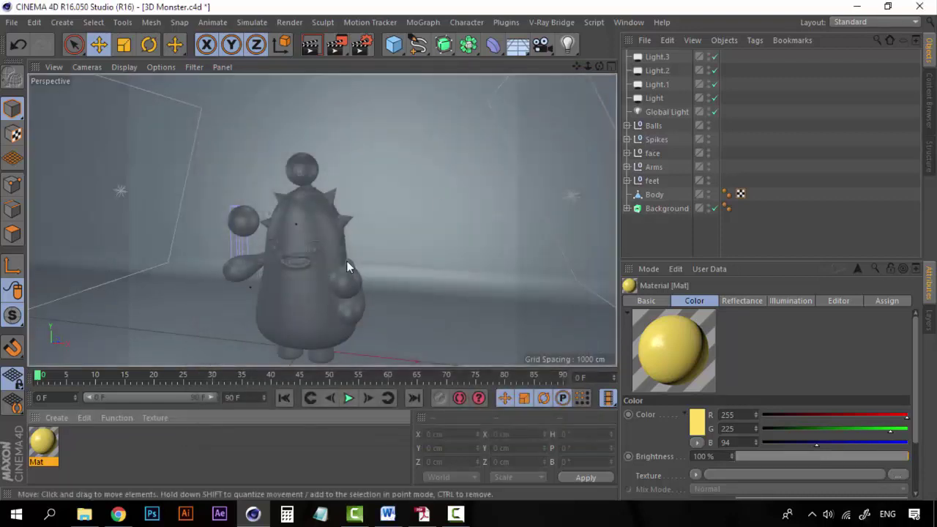
# Apply the yellow material to the ball above the monster's raised hand and preview the render in the viewport.
pyautogui.click(162, 457)
pyautogui.moveTo(46, 444); pyautogui.dragTo(250, 220)
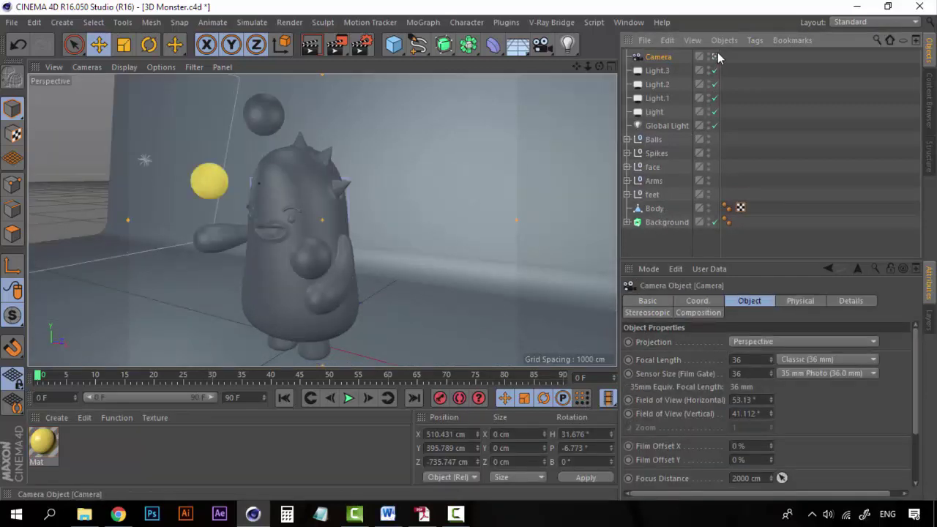
pyautogui.hotkey('alt', 'r')
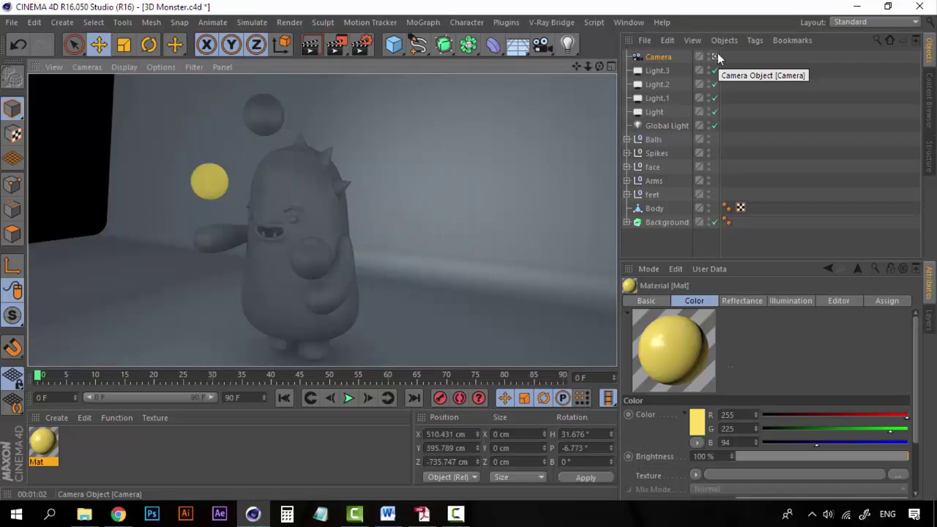
pyautogui.click(151, 451)
# Duplicate the yellow material in the material list.
pyautogui.click(50, 453)
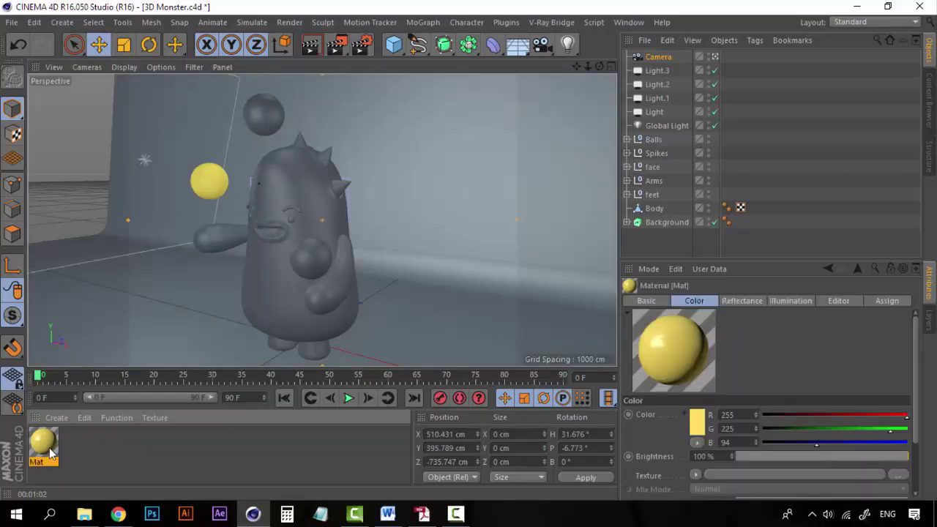
pyautogui.hotkey('ctrl', 'c')
pyautogui.hotkey('ctrl', 'v')
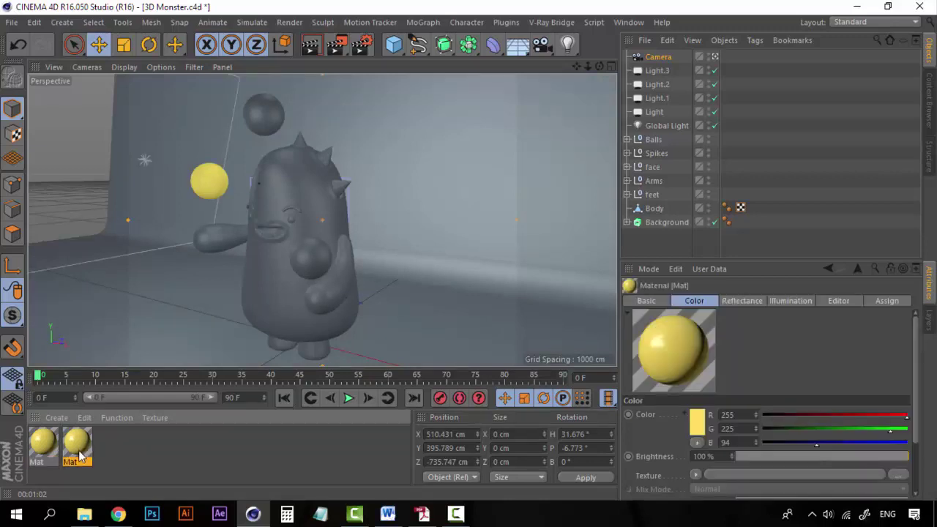
# Set the first yellow material's base color to RGB 255, 158, 192, taking the pink values from the color palette in Document.pdf.
pyautogui.doubleClick(54, 452)
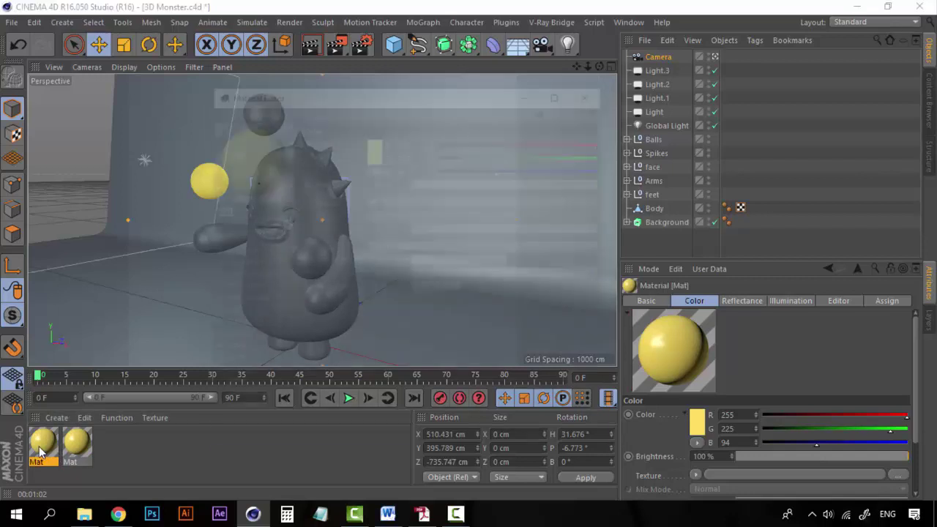
pyautogui.click(375, 153)
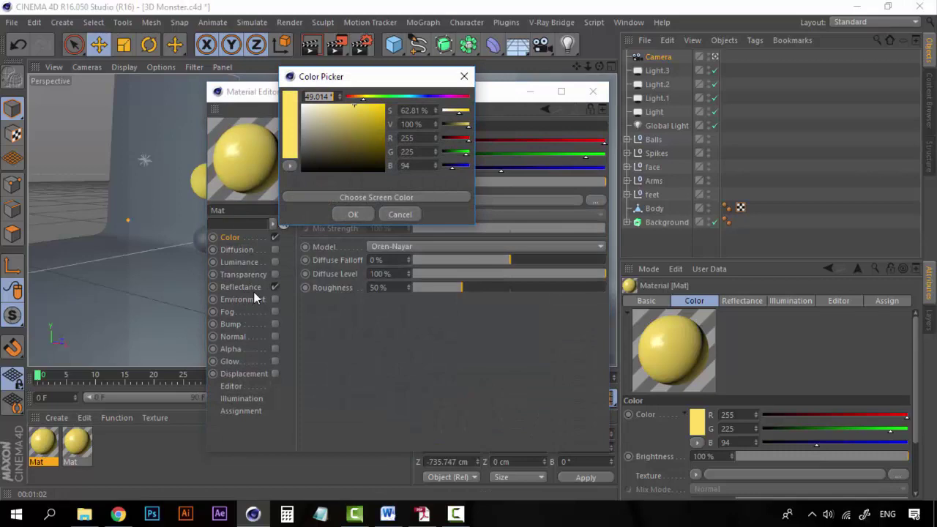
pyautogui.click(422, 514)
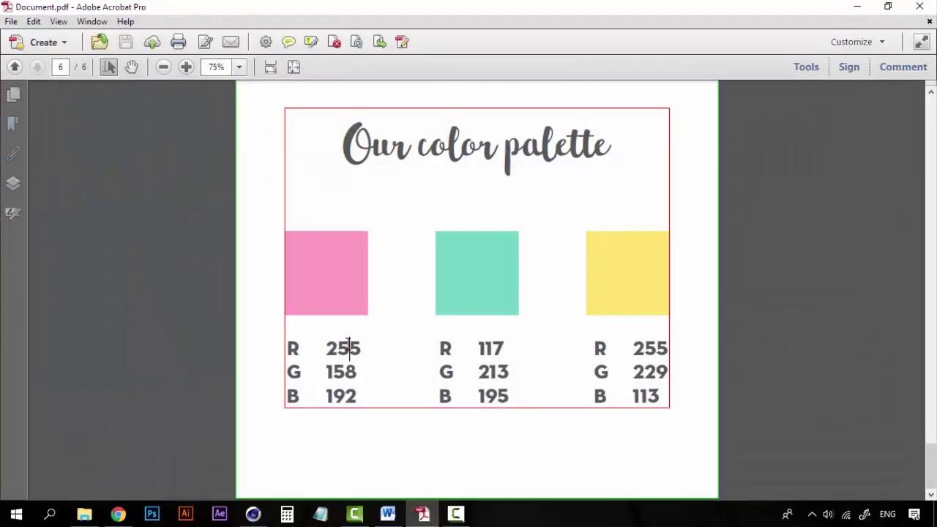
pyautogui.doubleClick(344, 347)
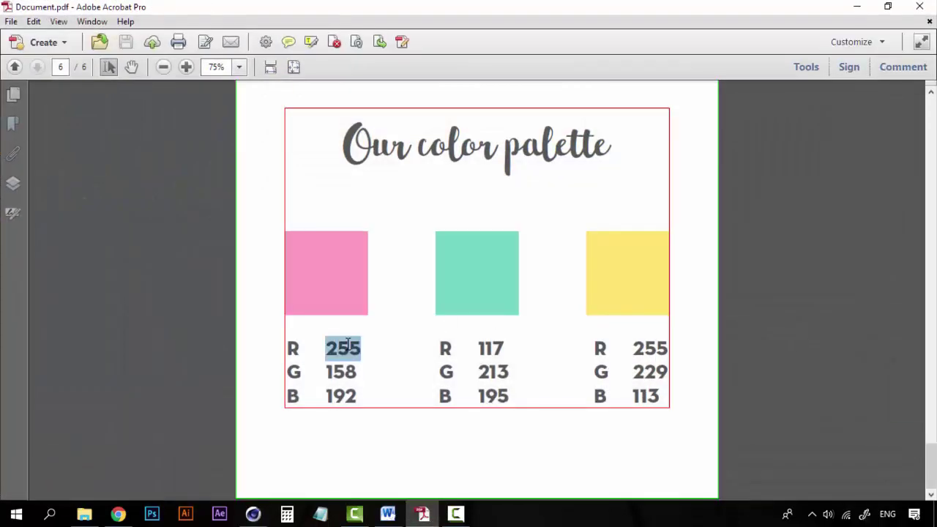
pyautogui.click(859, 12)
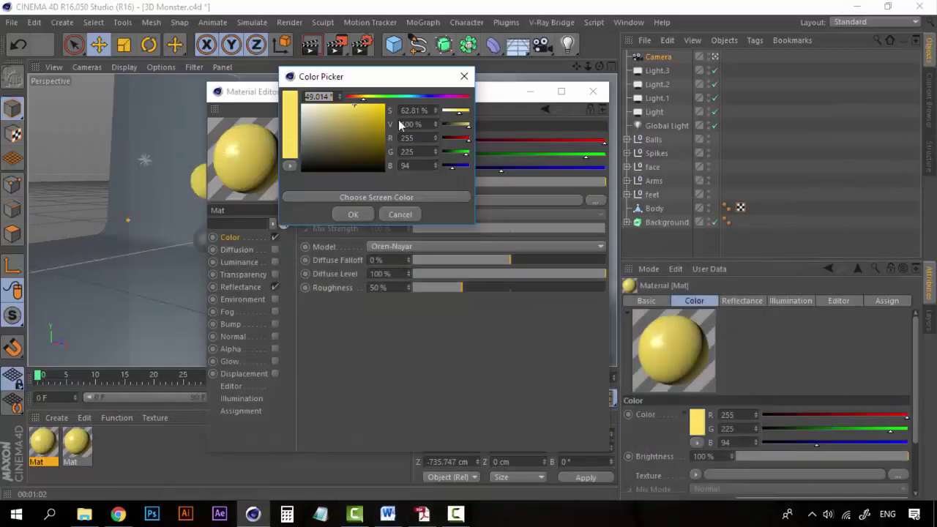
pyautogui.click(395, 214)
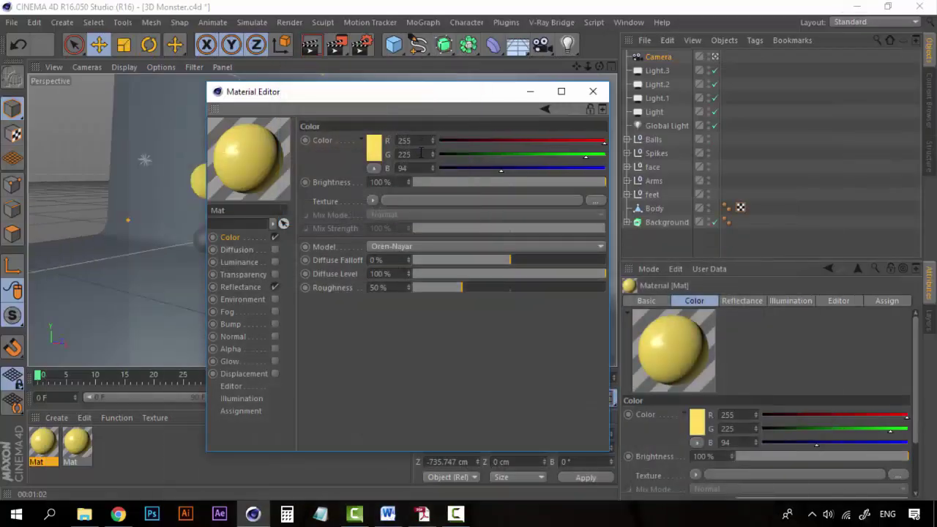
pyautogui.click(423, 515)
pyautogui.click(850, 19)
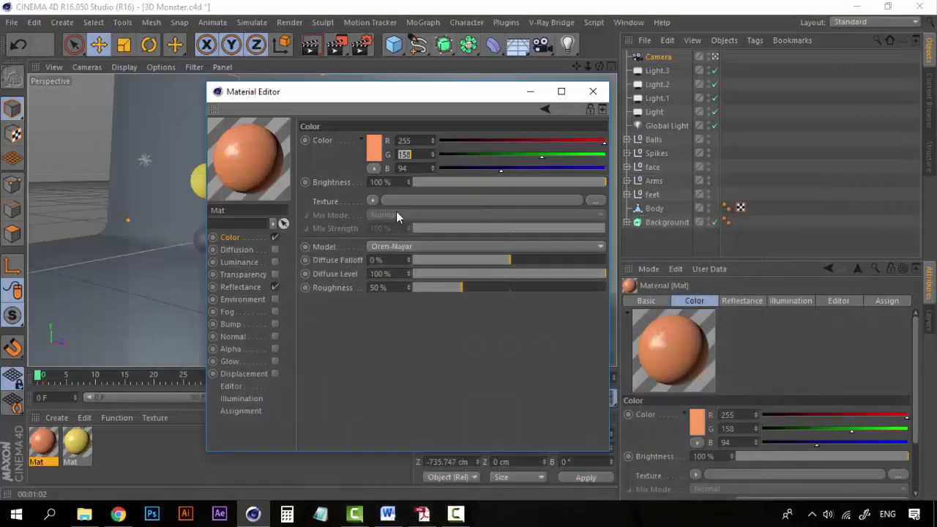
pyautogui.press('Tab')
pyautogui.write('192')
pyautogui.press('Return')
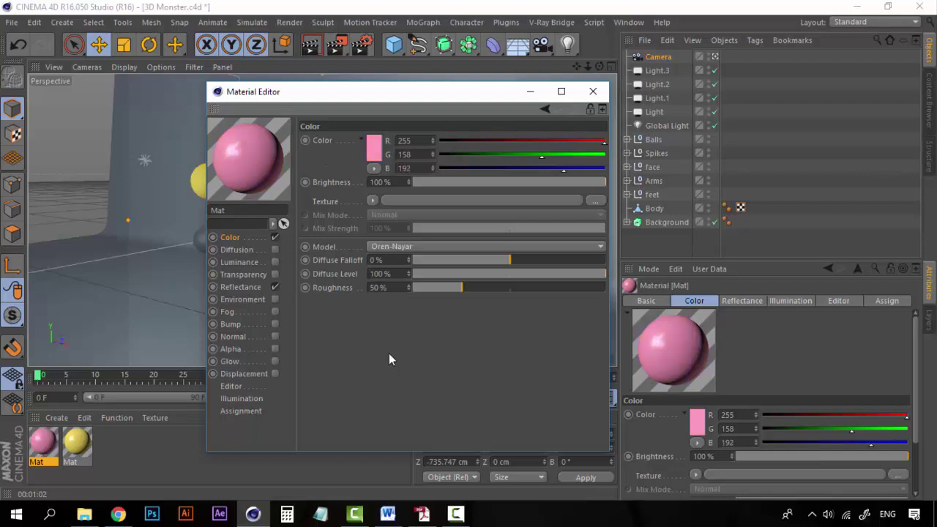
# Close the material's settings and apply the pink material to the ball above the monster's head.
pyautogui.click(594, 93)
pyautogui.moveTo(48, 448); pyautogui.dragTo(270, 109)
pyautogui.click(154, 473)
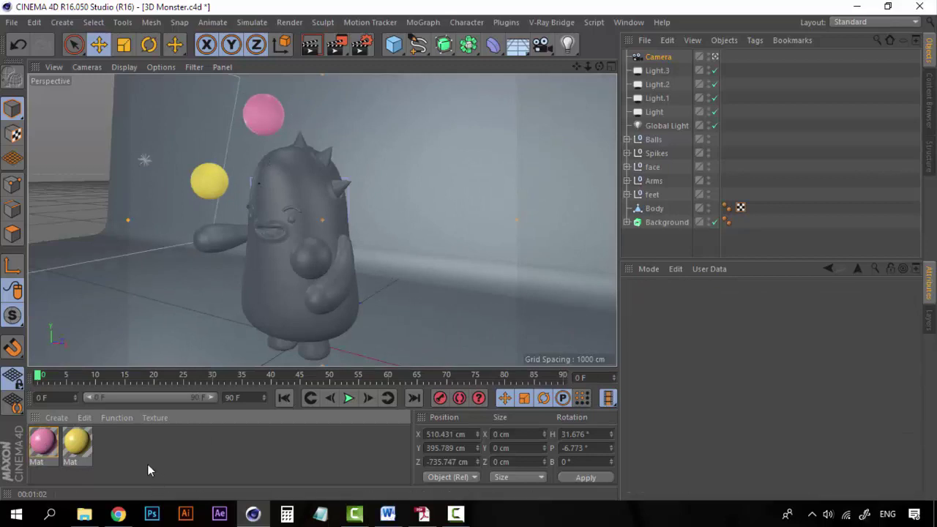
# Duplicate the pink material in the material list.
pyautogui.click(48, 439)
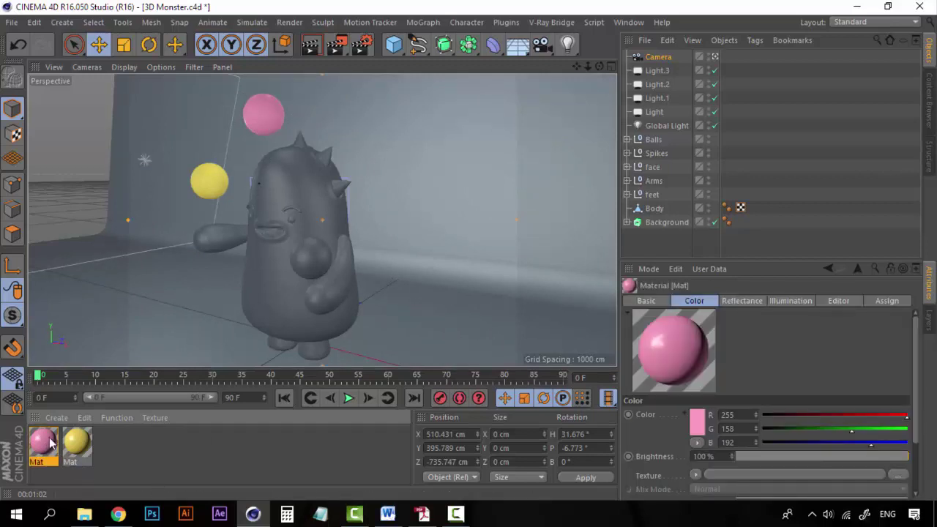
pyautogui.hotkey('ctrl', 'c')
pyautogui.hotkey('ctrl', 'v')
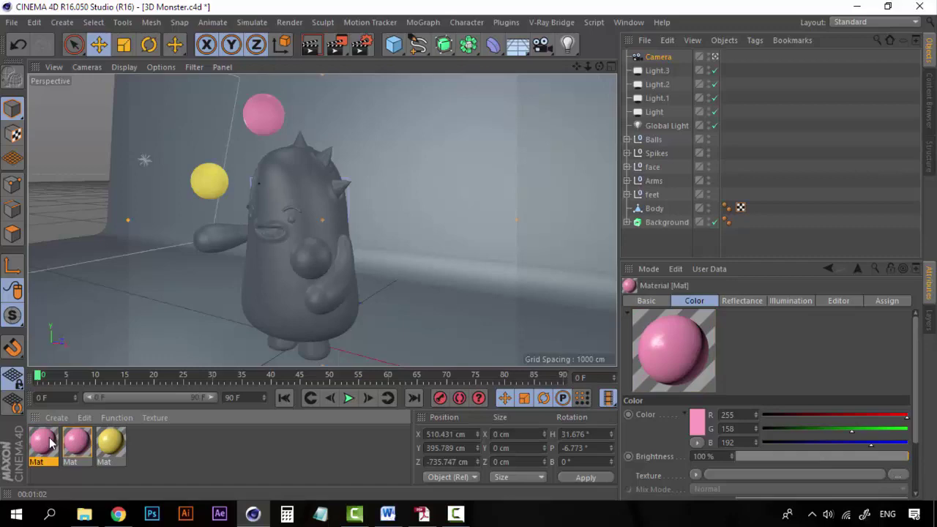
# Set the first pink material's base color to RGB 117, 213, 195, taking the green values from the palette in Document.pdf.
pyautogui.doubleClick(50, 441)
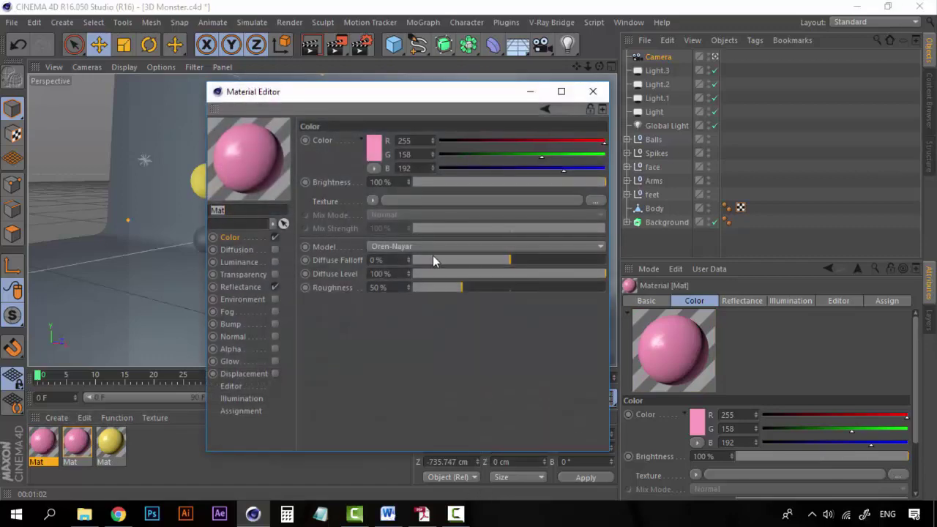
pyautogui.click(423, 514)
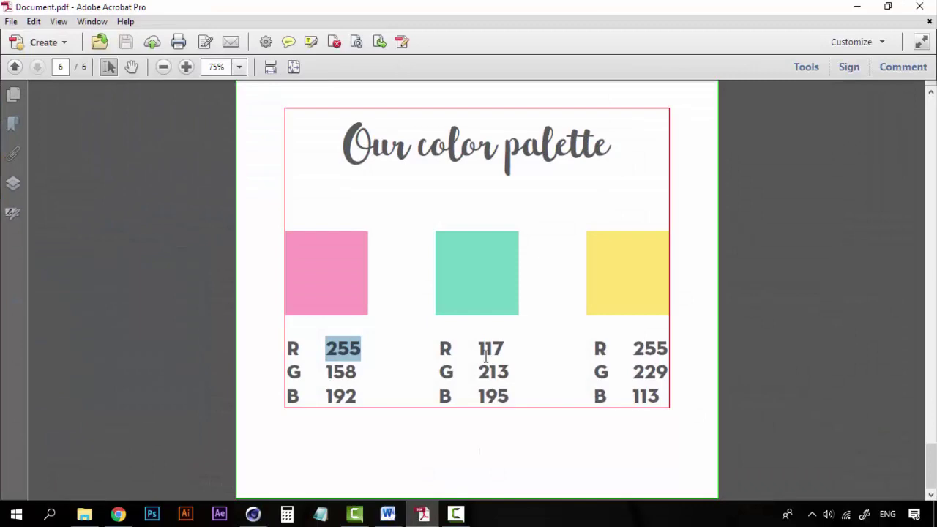
pyautogui.click(859, 7)
pyautogui.write('117')
pyautogui.press('Tab')
pyautogui.write('21')
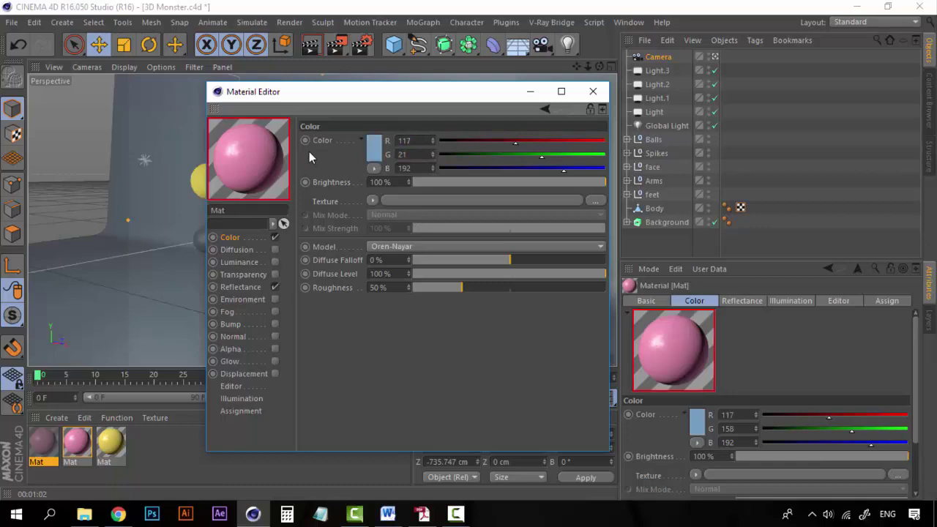
pyautogui.click(423, 515)
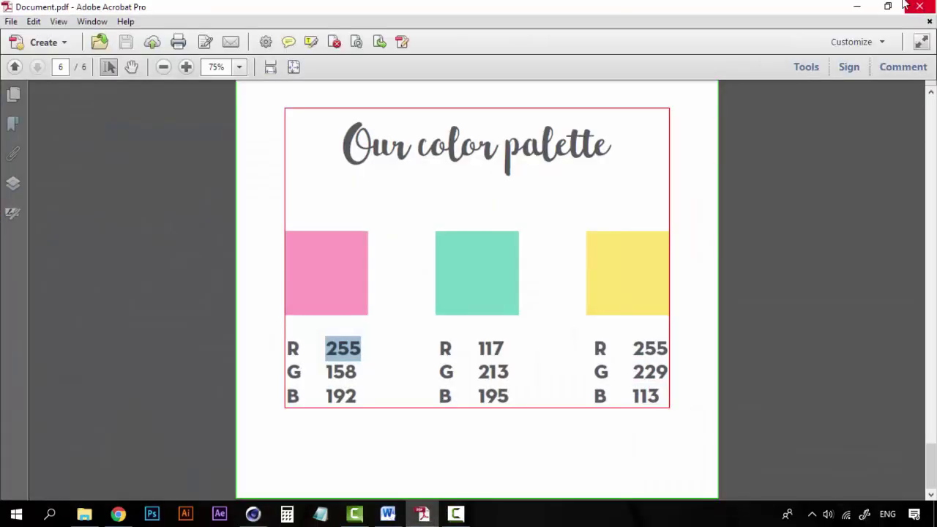
pyautogui.click(859, 6)
pyautogui.doubleClick(405, 168)
pyautogui.write('195')
pyautogui.press('Return')
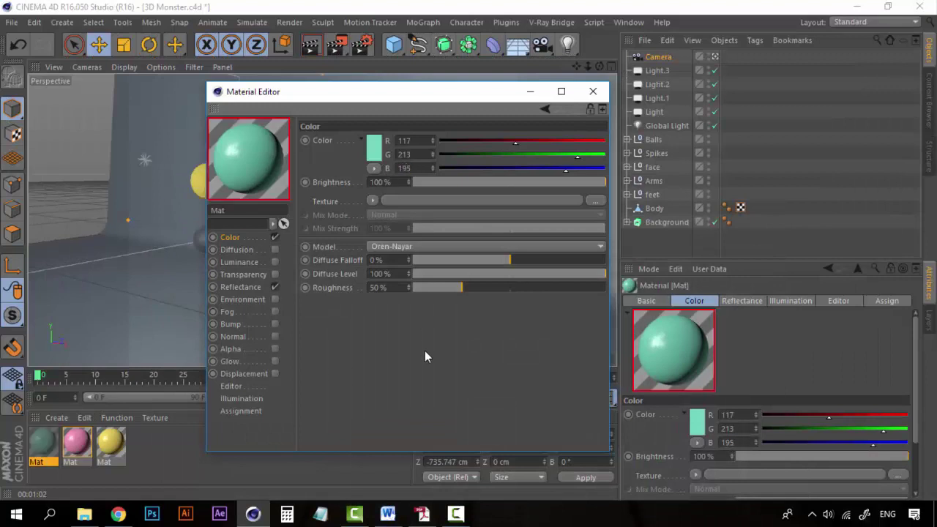
# Apply the green material to the ball in front of the monster's body and to the Background object.
pyautogui.click(593, 92)
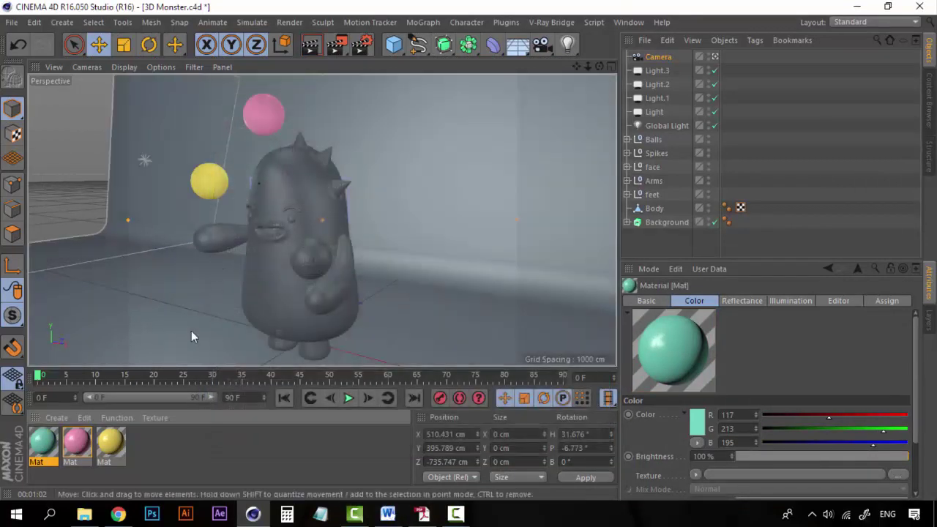
pyautogui.moveTo(47, 448); pyautogui.dragTo(316, 260)
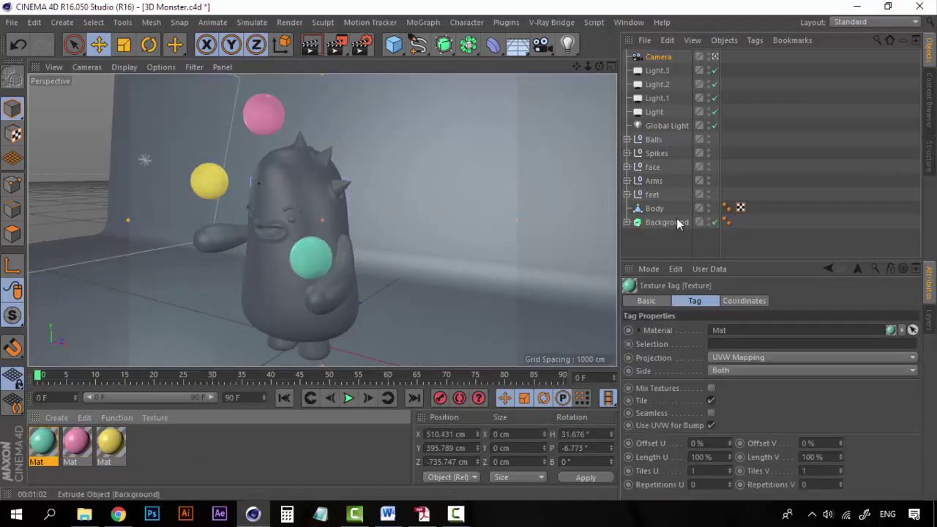
pyautogui.moveTo(49, 443); pyautogui.dragTo(677, 221)
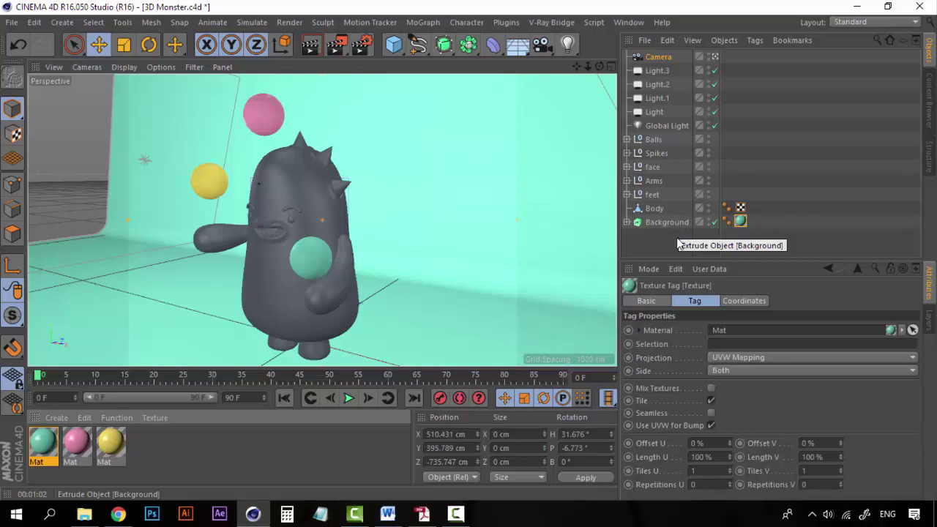
pyautogui.click(674, 241)
pyautogui.click(248, 462)
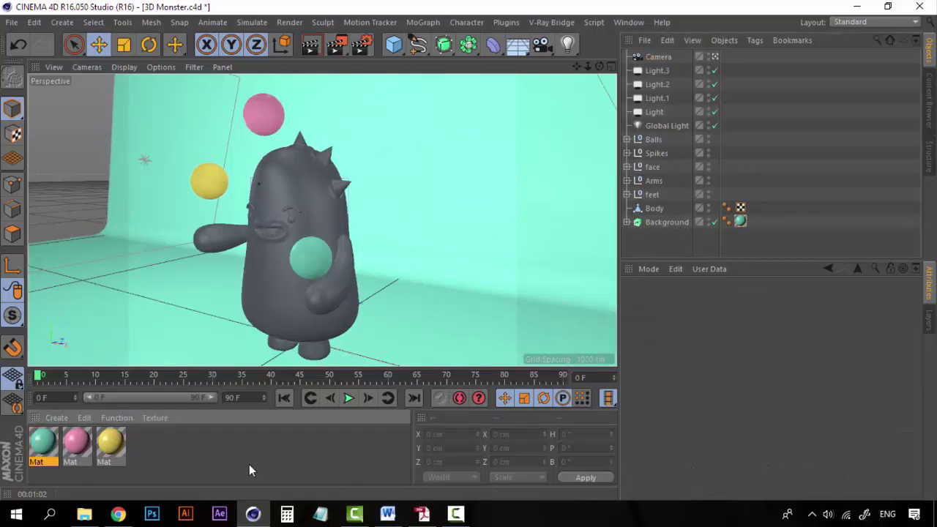
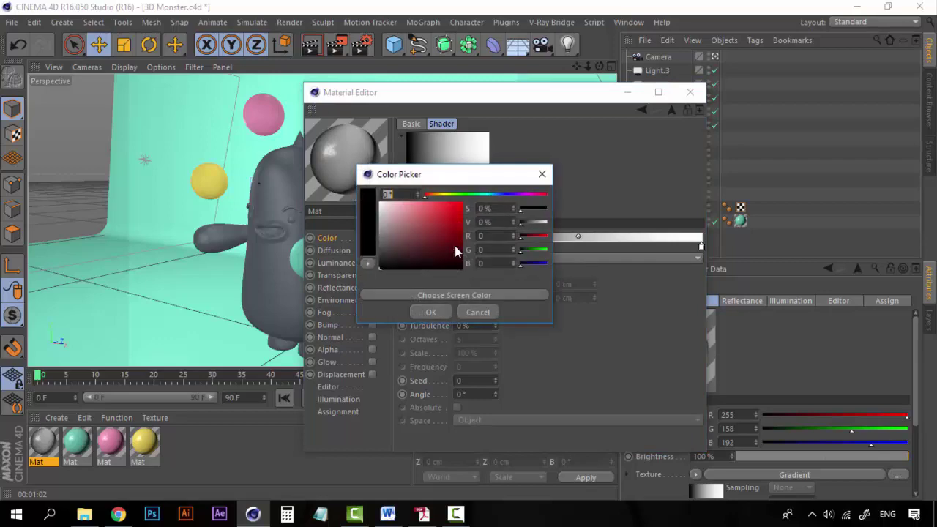
# Set the gradient's starting color to RGB 255, 158, 192, taking the pink values from the palette in Document.pdf.
pyautogui.click(422, 514)
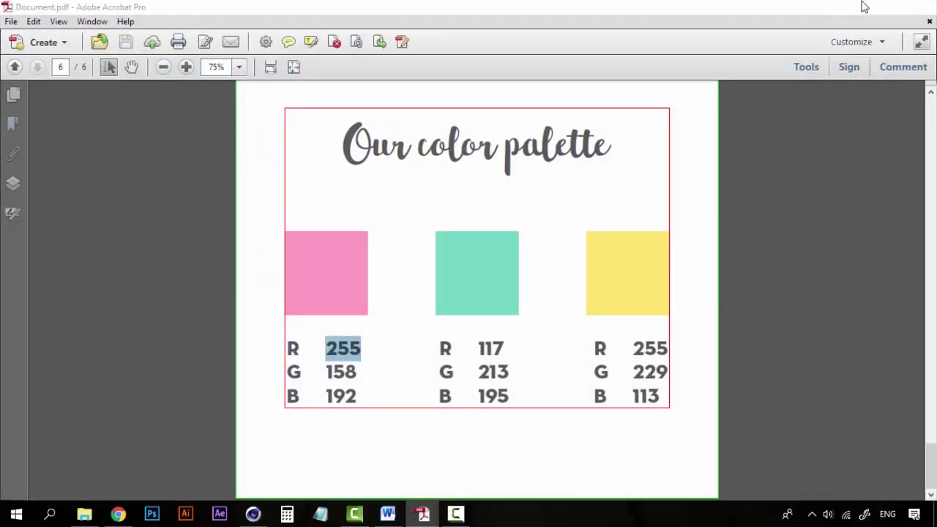
pyautogui.click(857, 7)
pyautogui.write('2')
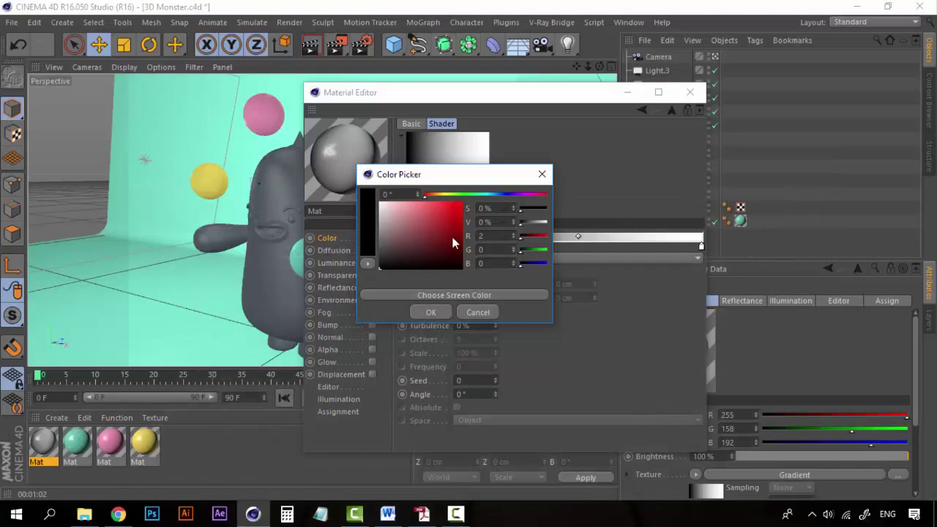
pyautogui.write('55')
pyautogui.press('Tab')
pyautogui.write('158')
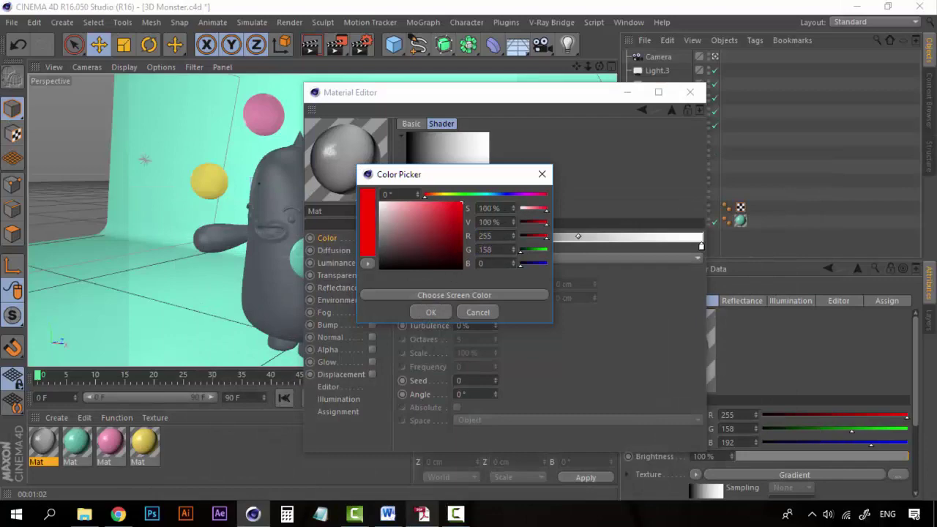
pyautogui.click(422, 514)
pyautogui.click(862, 6)
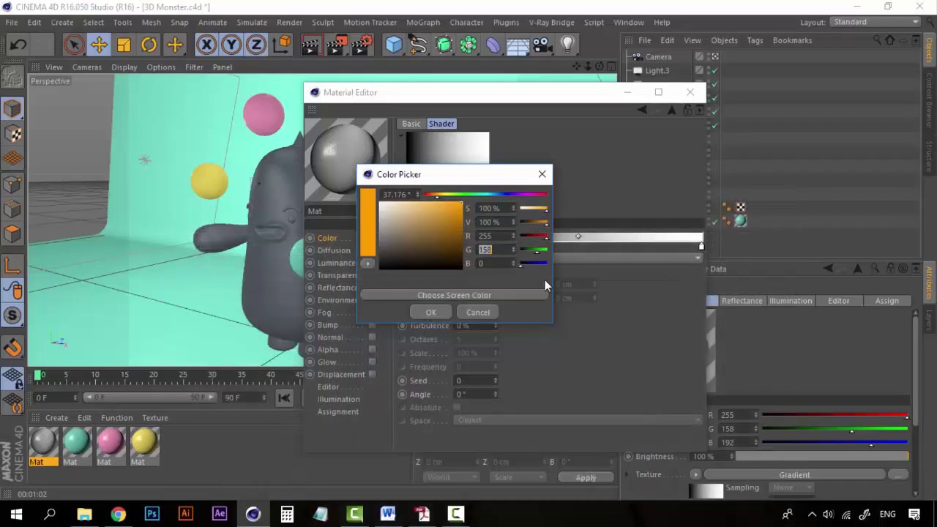
pyautogui.write('8')
pyautogui.press('Tab')
pyautogui.write('192')
pyautogui.click(431, 313)
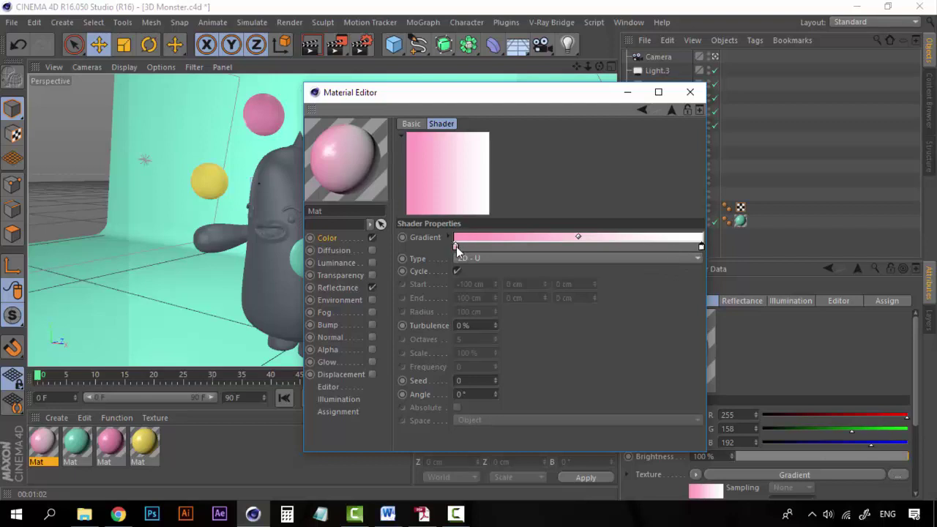
# Copy the pink starting color to the gradient's end knot and lighten it to about RGB 255, 219, 231.
pyautogui.moveTo(456, 246); pyautogui.dragTo(702, 247)
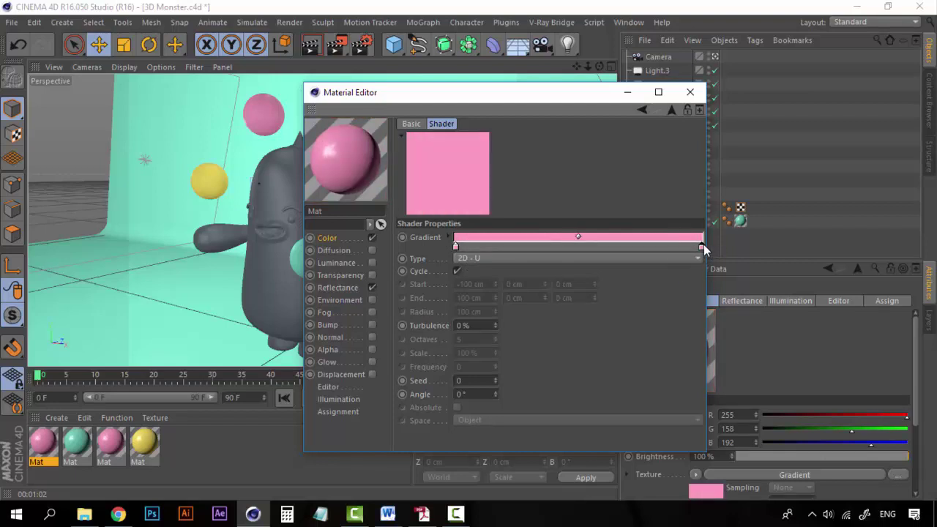
pyautogui.doubleClick(703, 247)
pyautogui.moveTo(640, 205); pyautogui.dragTo(640, 187)
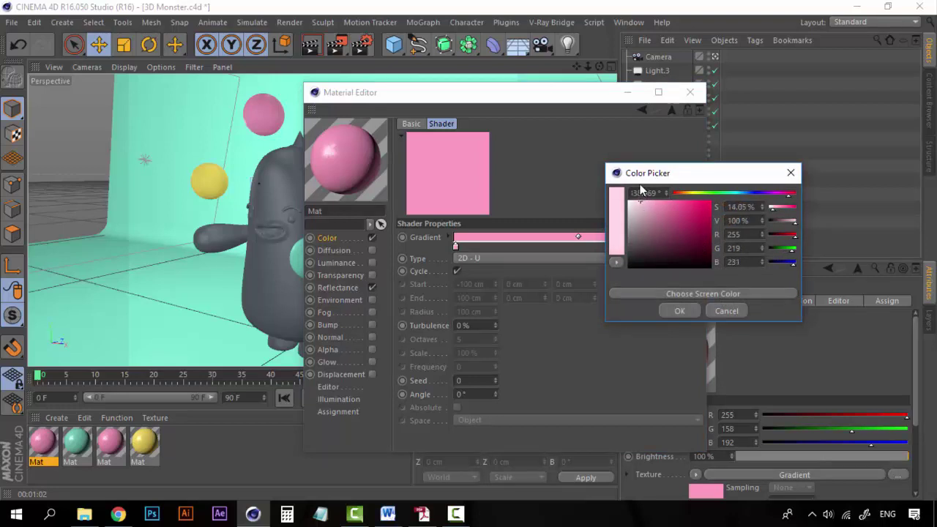
pyautogui.click(641, 183)
pyautogui.click(679, 311)
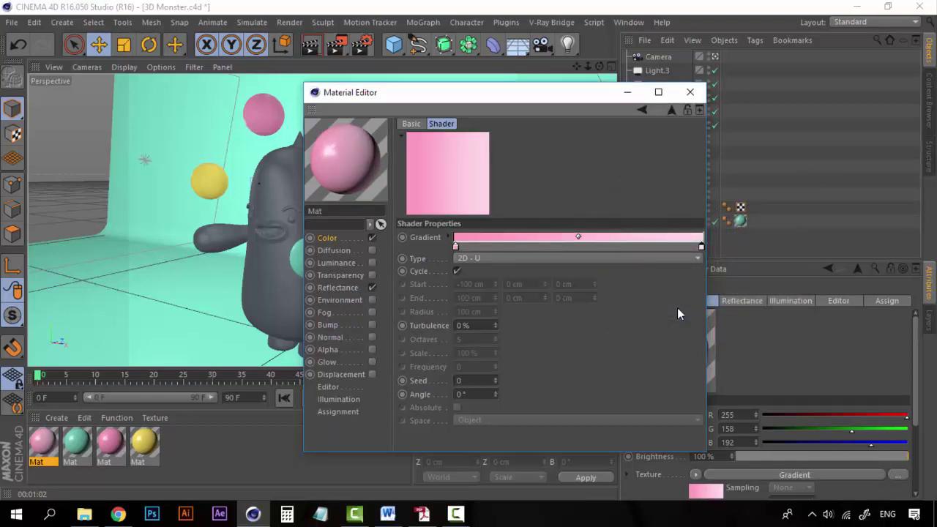
# Change the gradient type to 3D - Linear and apply the gradient material to the monster's body.
pyautogui.moveTo(513, 92); pyautogui.dragTo(415, 91)
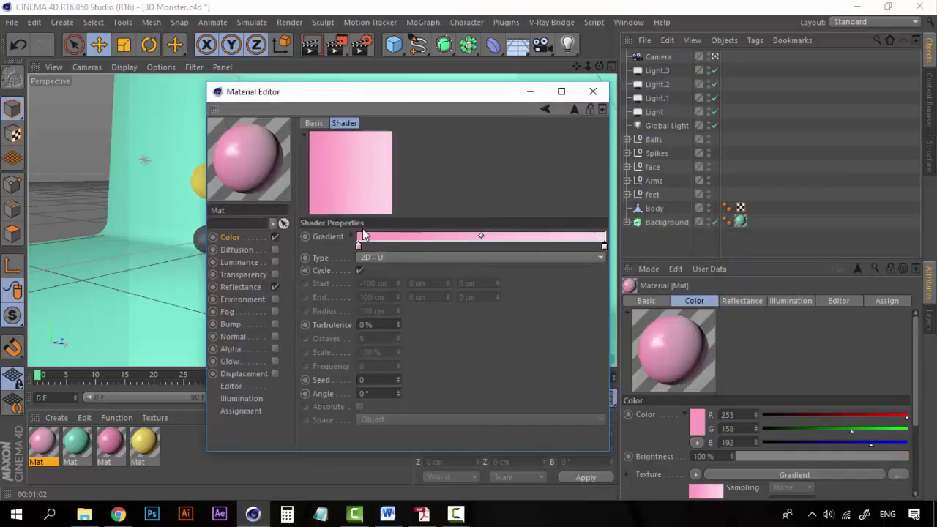
pyautogui.click(403, 259)
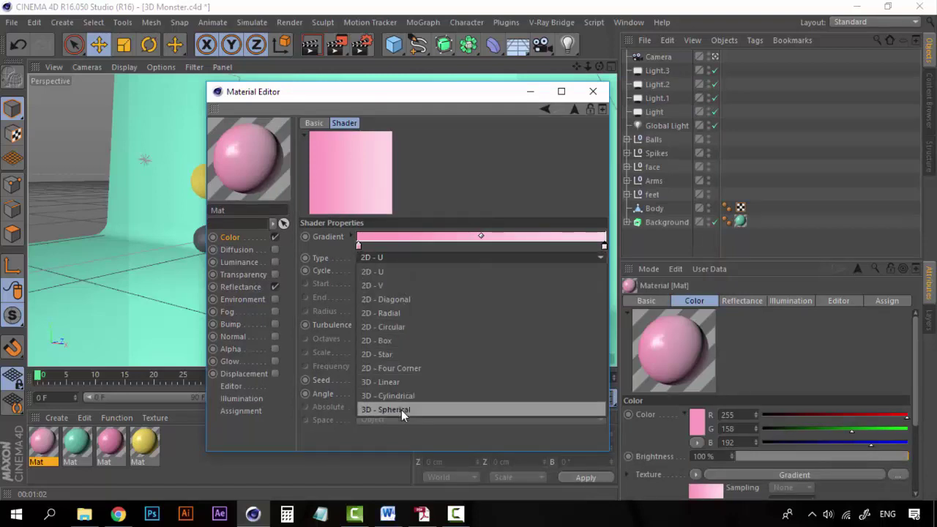
pyautogui.click(393, 383)
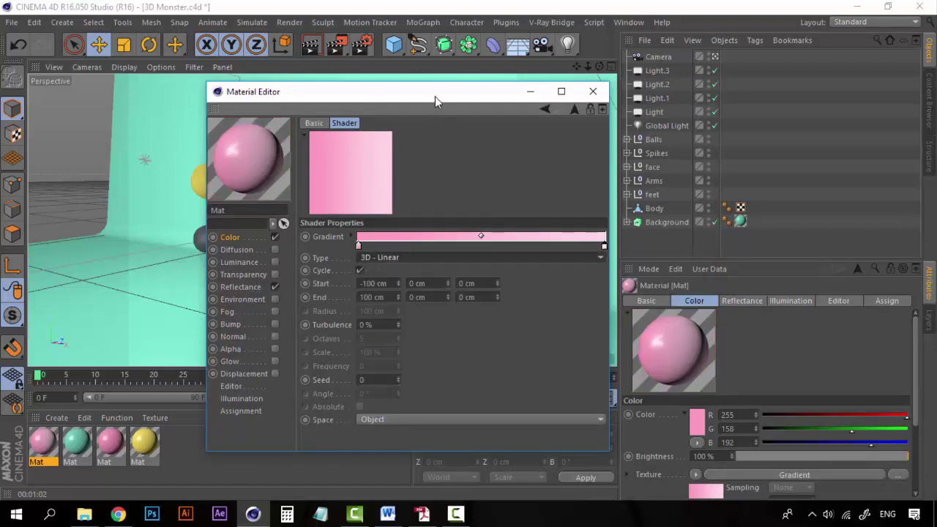
pyautogui.moveTo(450, 96); pyautogui.dragTo(572, 107)
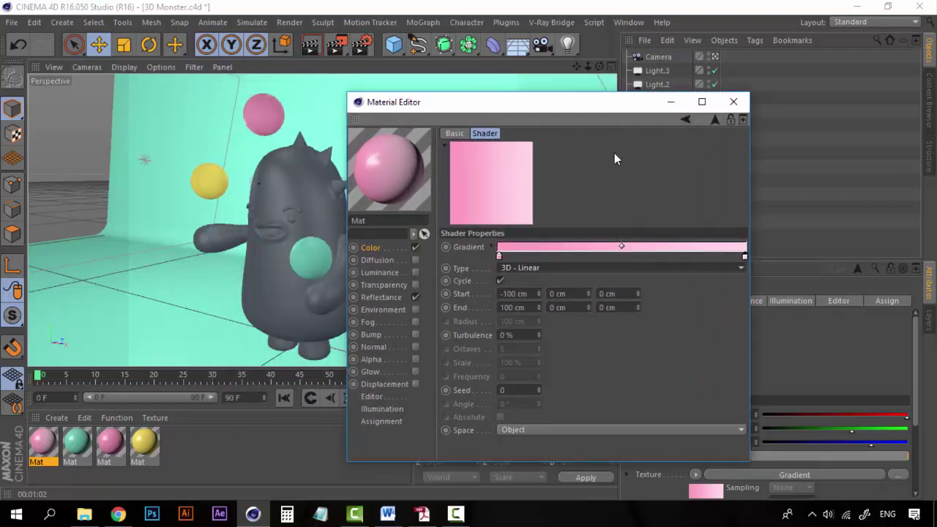
pyautogui.click(734, 103)
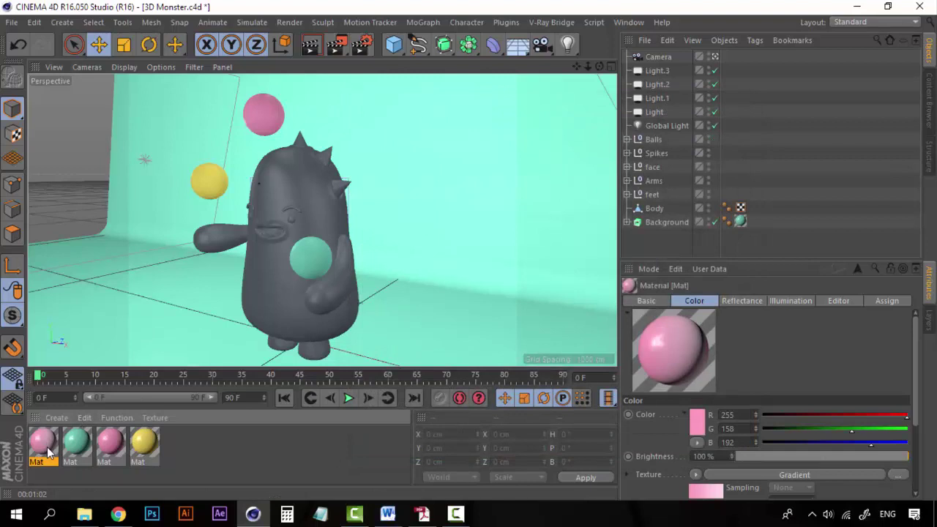
pyautogui.moveTo(49, 454); pyautogui.dragTo(292, 178)
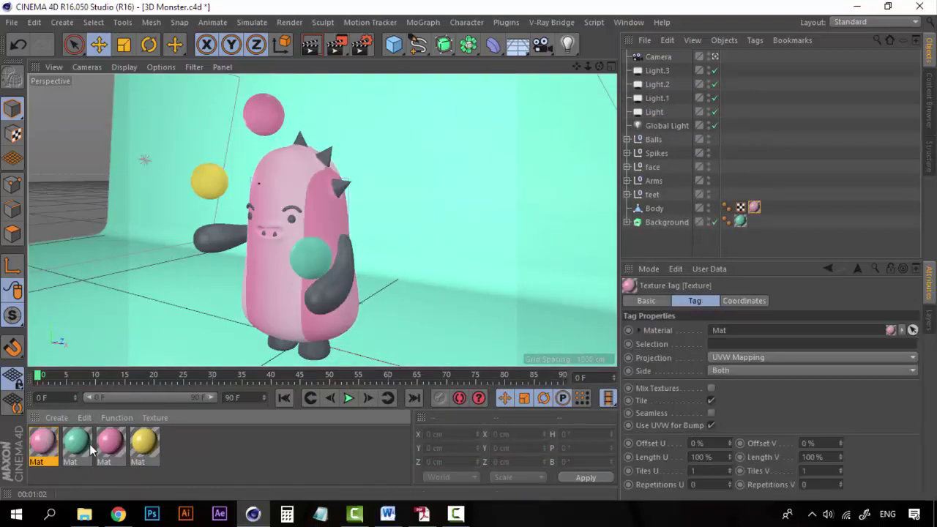
pyautogui.click(250, 458)
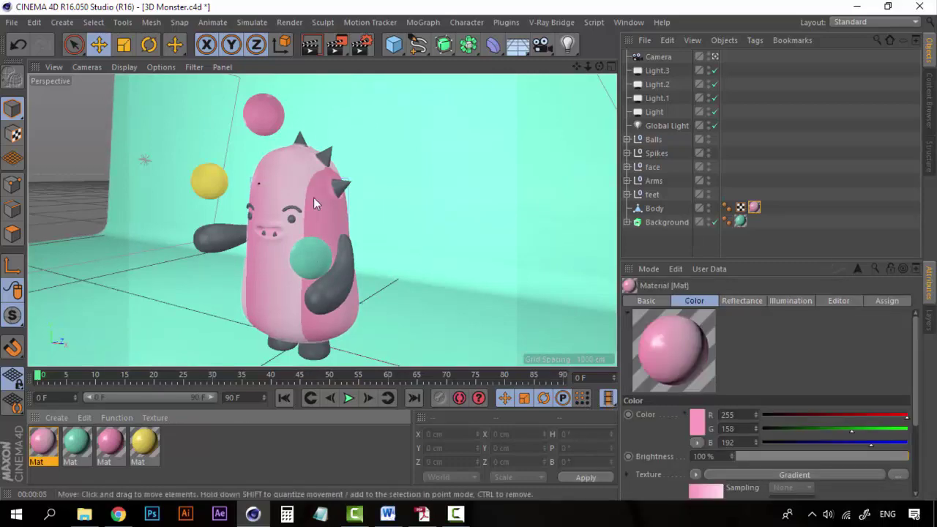
# Turn off Cycle in the gradient shader of the pink gradient material and close its settings.
pyautogui.doubleClick(44, 444)
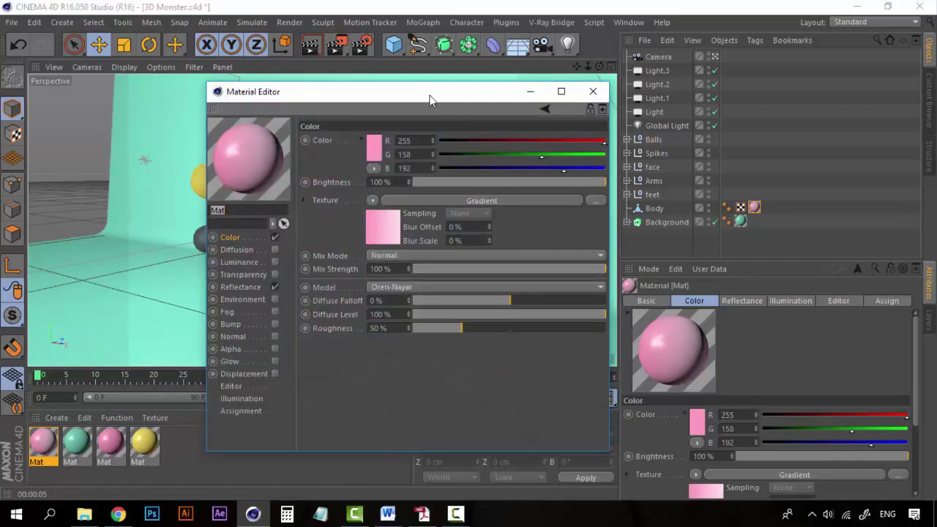
pyautogui.moveTo(429, 98); pyautogui.dragTo(704, 96)
pyautogui.click(657, 237)
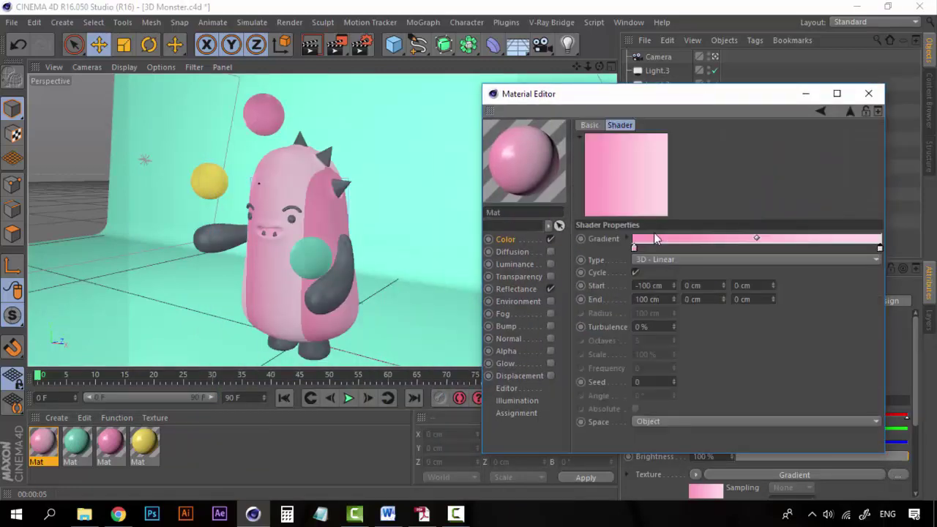
pyautogui.click(635, 273)
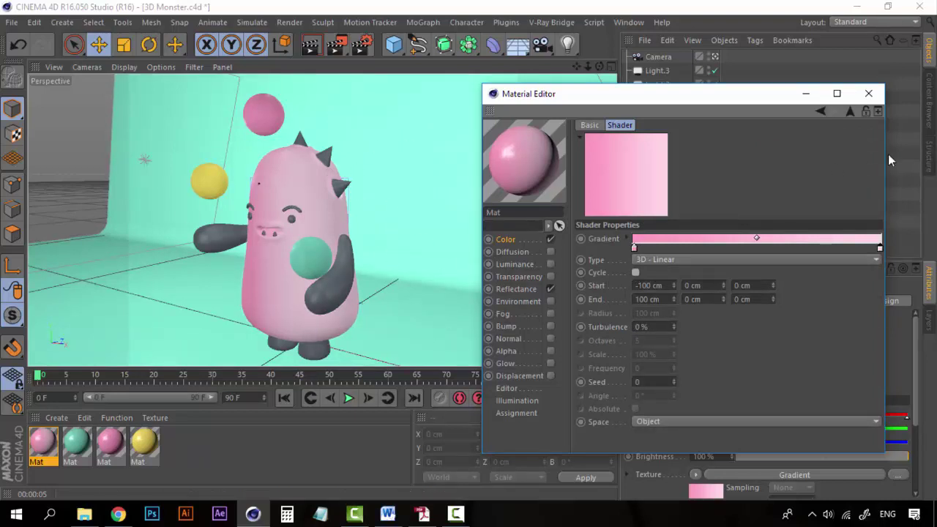
pyautogui.click(868, 93)
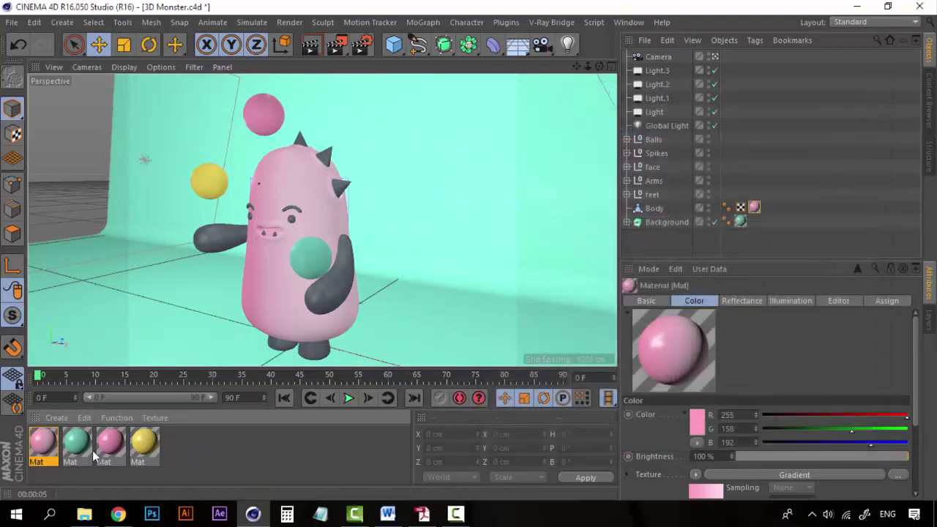
# Apply the pink gradient material to both of the monster's arms and both feet.
pyautogui.moveTo(42, 449); pyautogui.dragTo(217, 237)
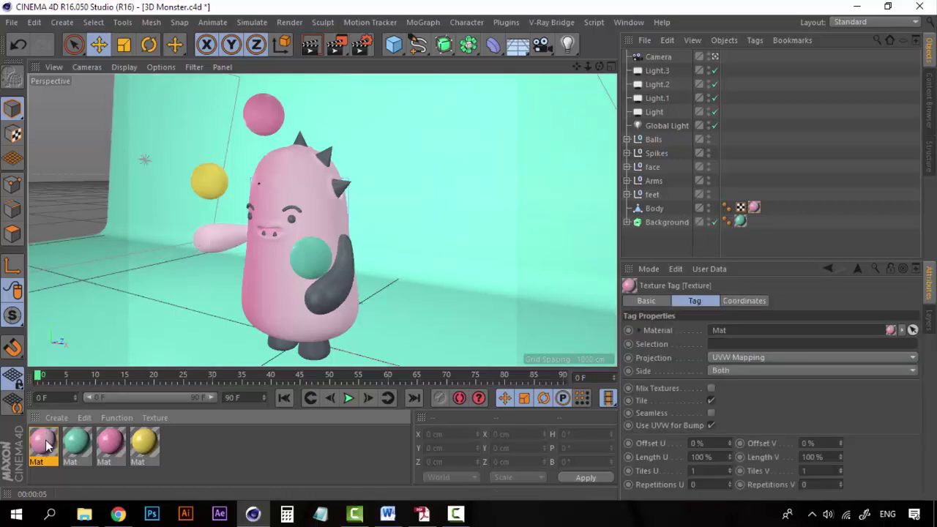
pyautogui.moveTo(48, 447); pyautogui.dragTo(307, 315)
pyautogui.moveTo(41, 457); pyautogui.dragTo(279, 344)
pyautogui.moveTo(41, 444); pyautogui.dragTo(319, 356)
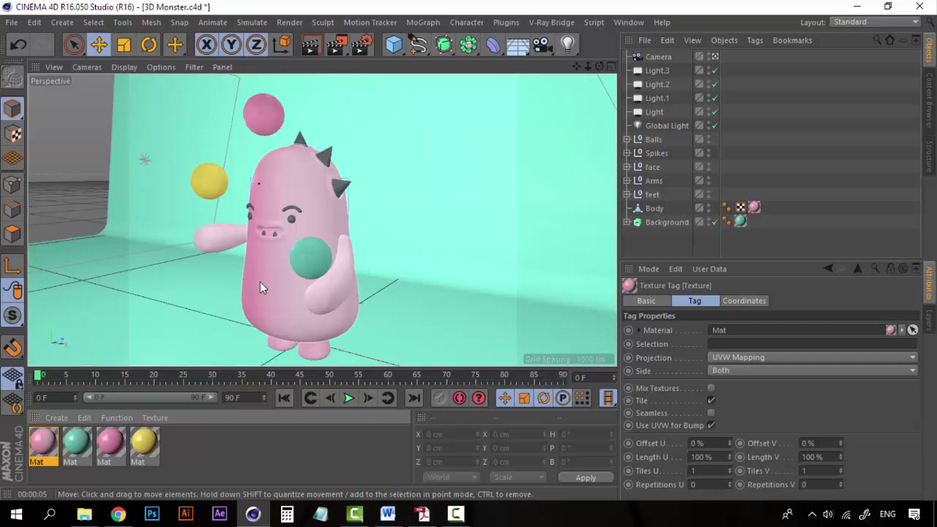
pyautogui.click(213, 442)
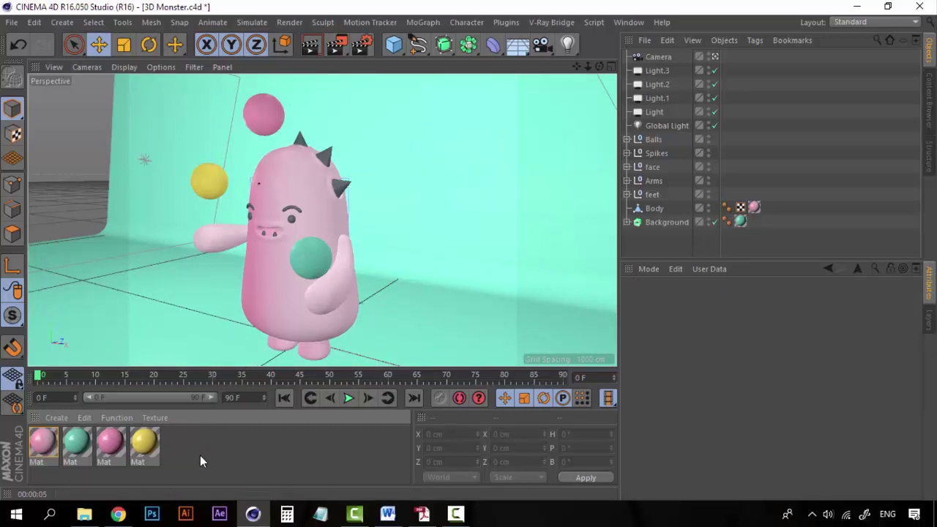
# Duplicate the solid pink material and set the copy's base color to off-white RGB 241, 241, 241.
pyautogui.click(55, 441)
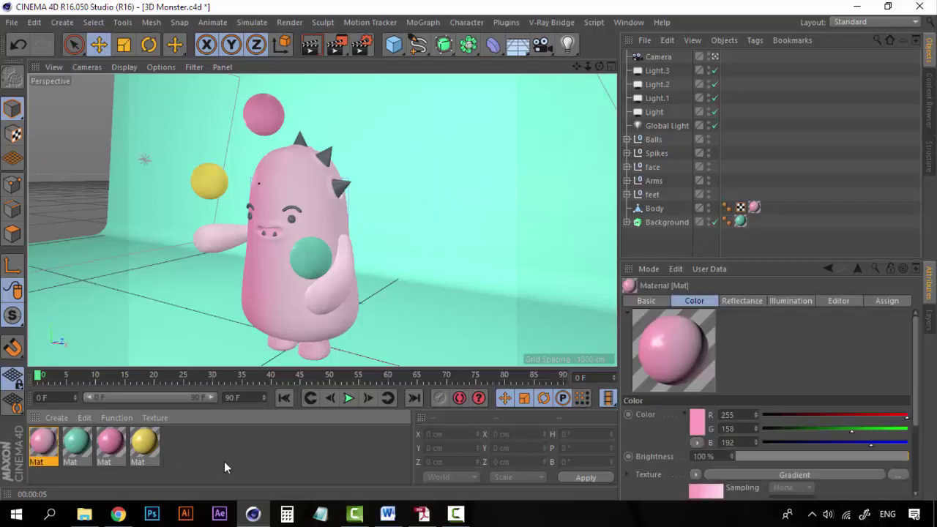
pyautogui.click(110, 444)
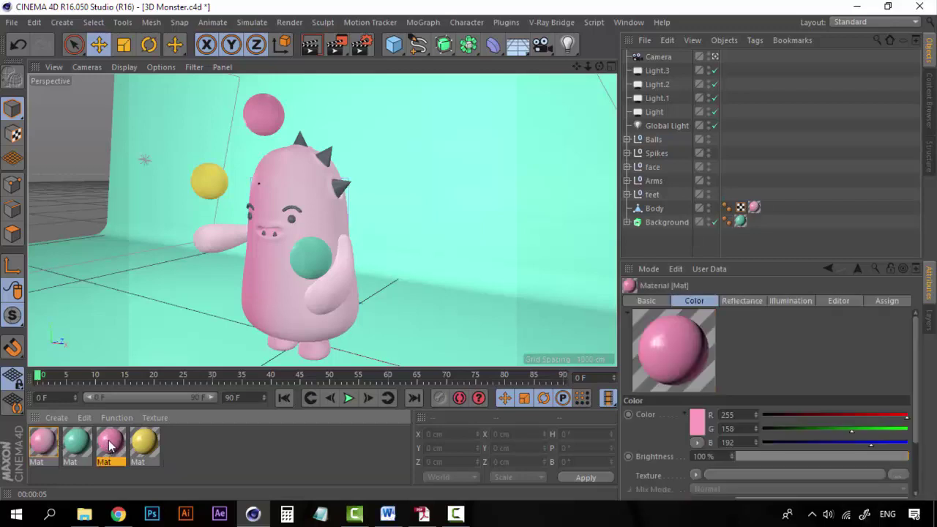
pyautogui.keyDown('ctrl'); pyautogui.moveTo(110, 445); pyautogui.dragTo(53, 445); pyautogui.keyUp('ctrl')
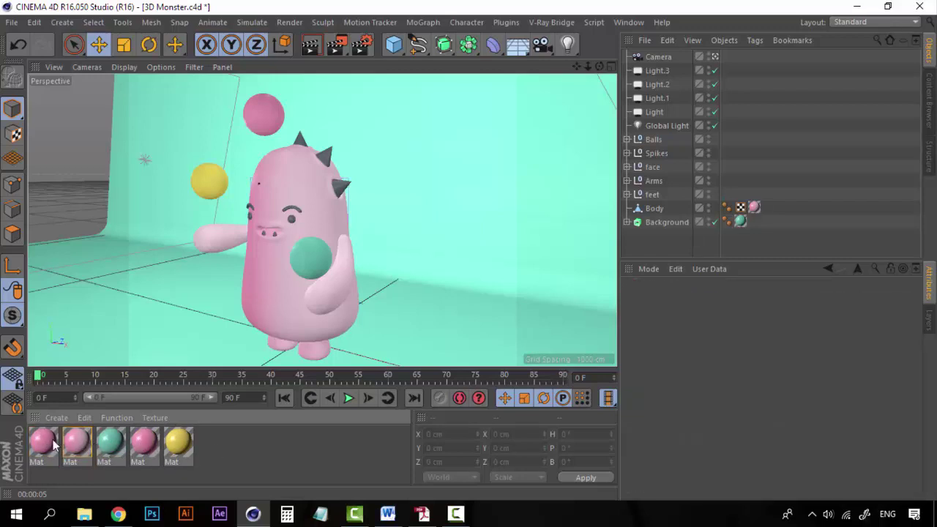
pyautogui.doubleClick(53, 445)
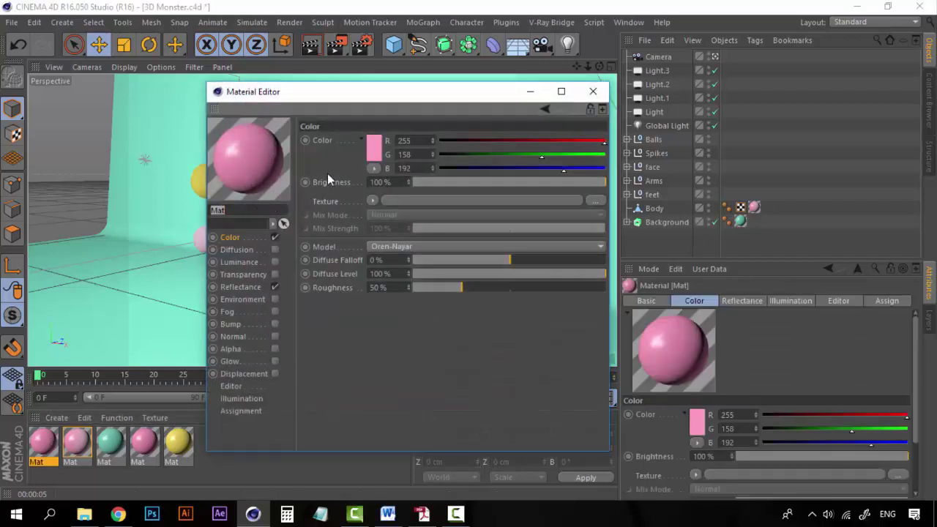
pyautogui.click(373, 148)
pyautogui.moveTo(322, 128); pyautogui.dragTo(277, 110)
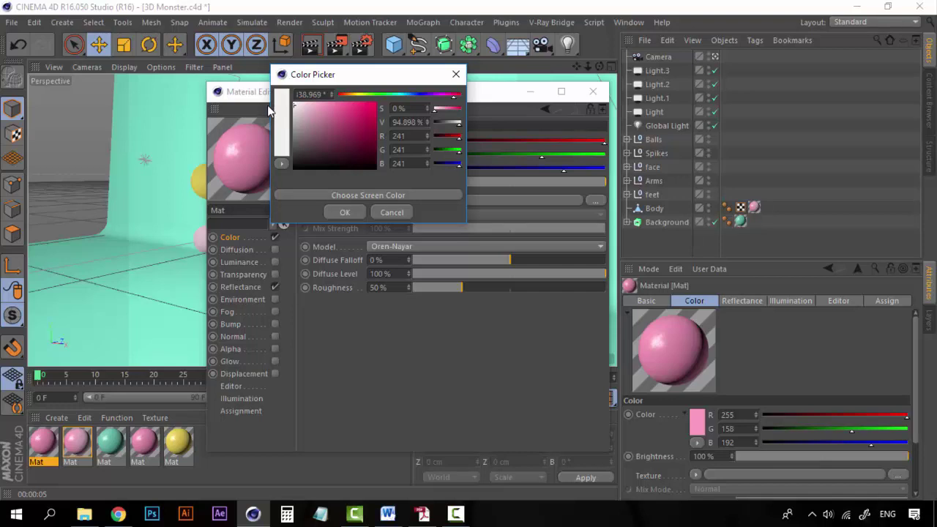
pyautogui.click(343, 212)
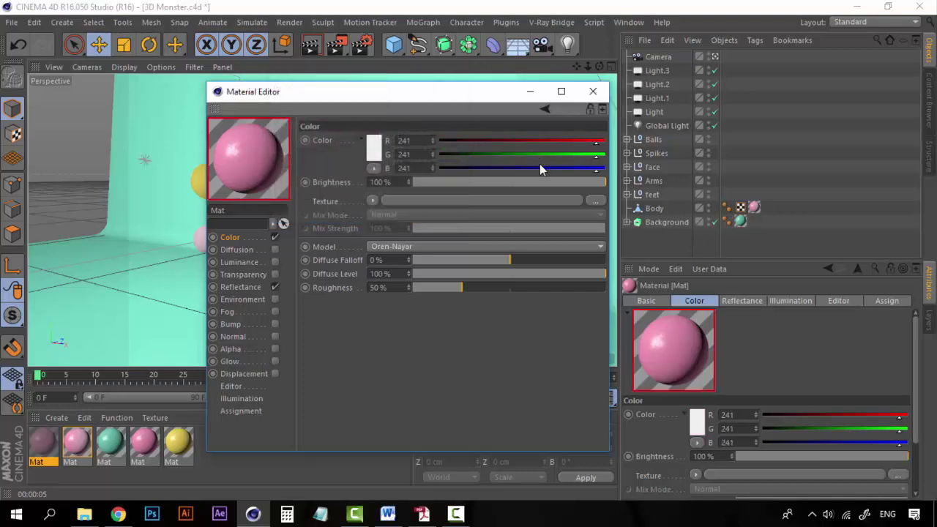
pyautogui.click(593, 91)
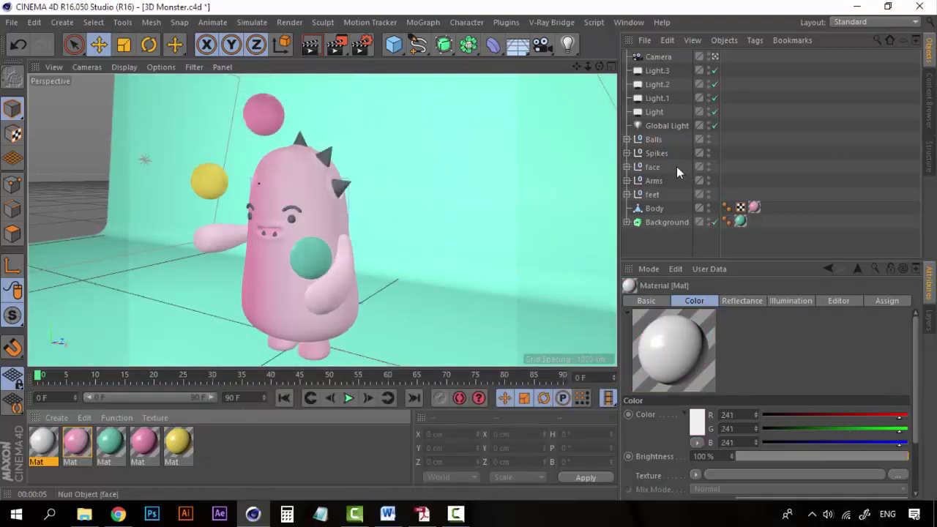
# Apply the off-white material to the Teeth group inside the face object.
pyautogui.click(627, 167)
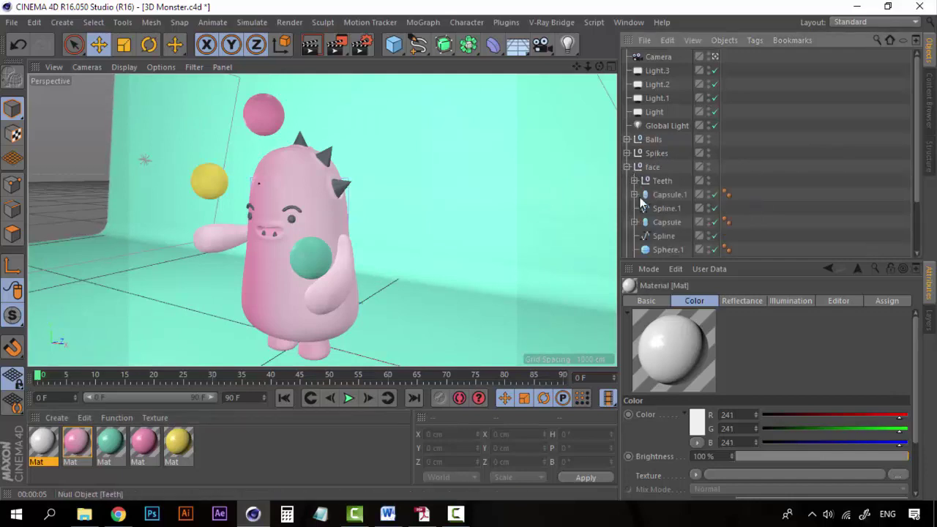
pyautogui.click(664, 182)
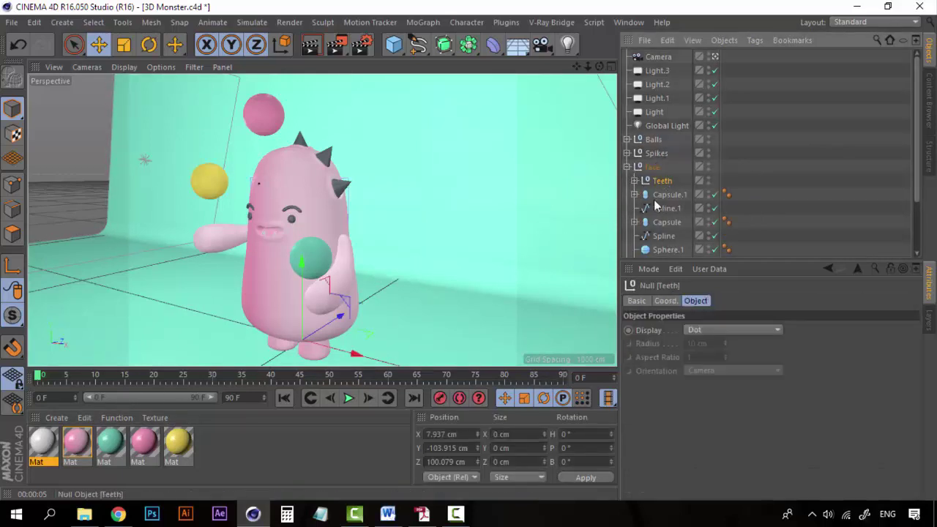
pyautogui.moveTo(665, 182)
pyautogui.mouseDown()
pyautogui.moveTo(676, 222)
pyautogui.moveTo(667, 183)
pyautogui.mouseUp()
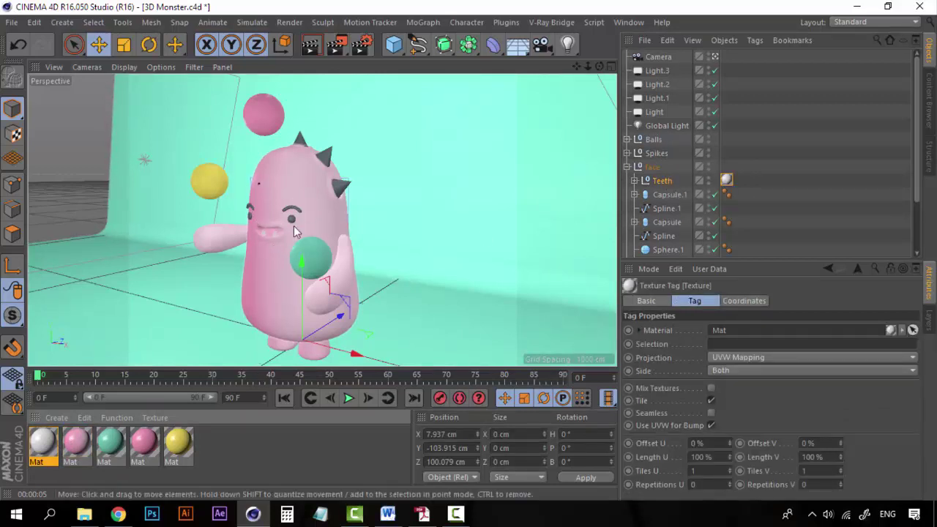
# Duplicate the off-white material and set the copy's base color to dark brown RGB 93, 65, 65.
pyautogui.click(45, 447)
pyautogui.keyDown('ctrl'); pyautogui.moveTo(45, 446); pyautogui.dragTo(77, 443); pyautogui.keyUp('ctrl')
pyautogui.doubleClick(77, 443)
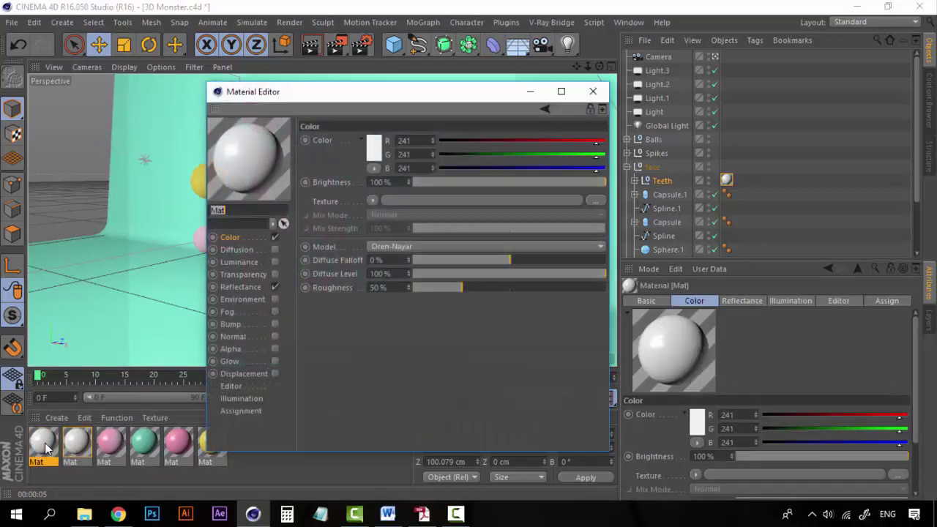
pyautogui.click(375, 147)
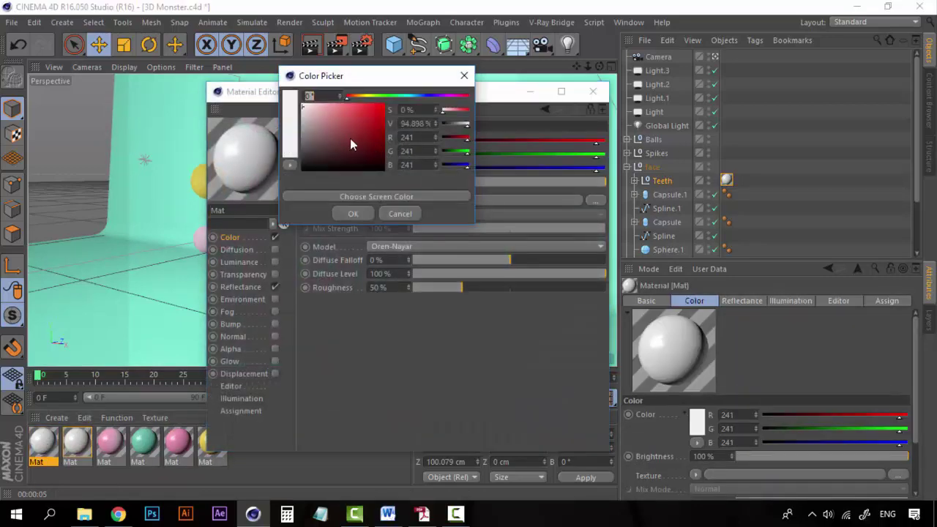
pyautogui.moveTo(333, 134)
pyautogui.mouseDown()
pyautogui.moveTo(315, 143)
pyautogui.moveTo(327, 148)
pyautogui.mouseUp()
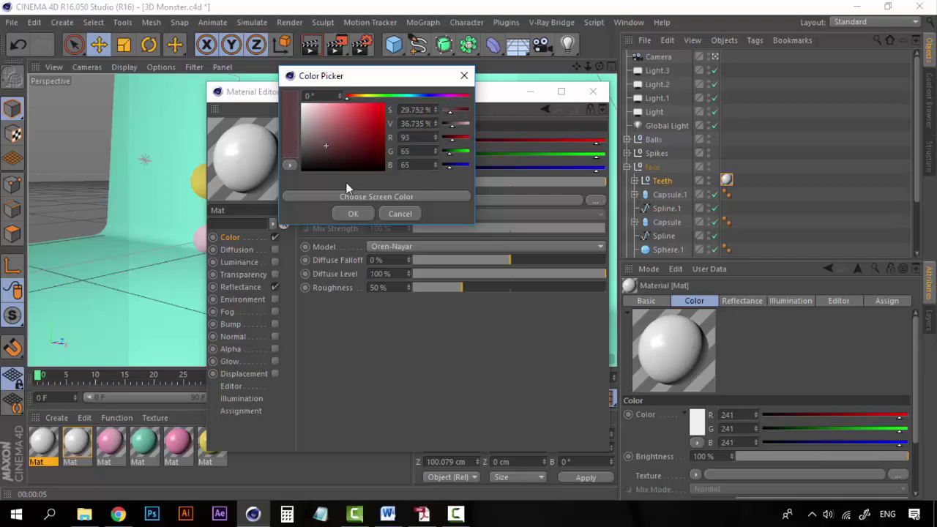
pyautogui.click(355, 213)
pyautogui.click(593, 92)
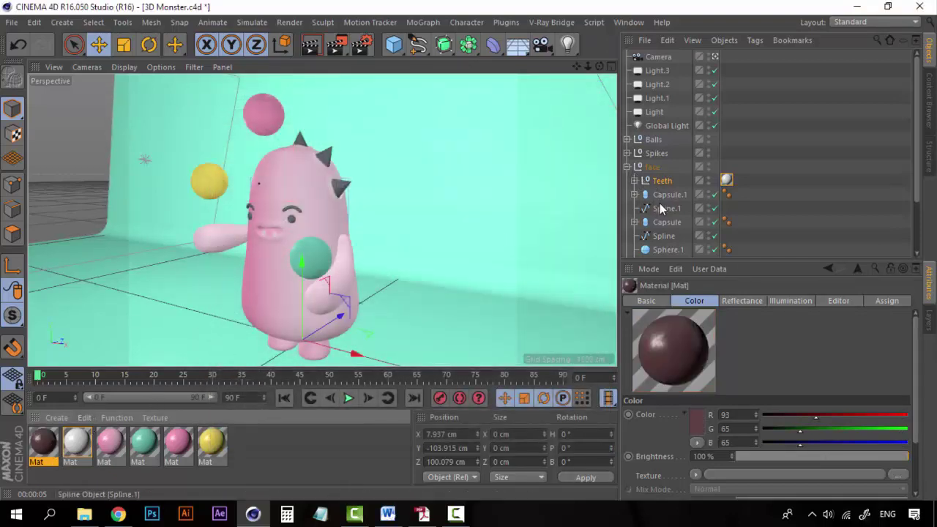
# Apply the dark brown material to the monster's eyes and both eyebrows.
pyautogui.moveTo(80, 436); pyautogui.dragTo(293, 220)
pyautogui.moveTo(52, 443); pyautogui.dragTo(248, 208)
pyautogui.moveTo(49, 442); pyautogui.dragTo(292, 259)
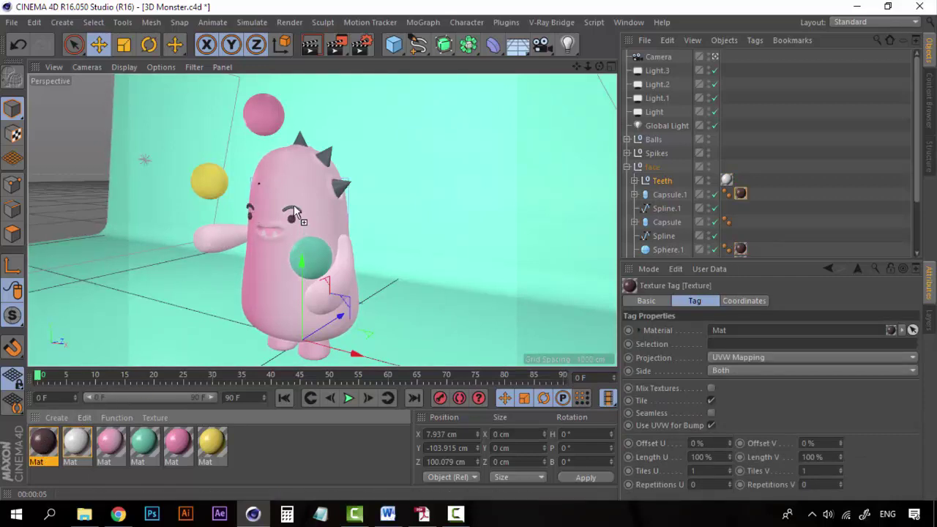
pyautogui.moveTo(294, 204); pyautogui.dragTo(294, 205)
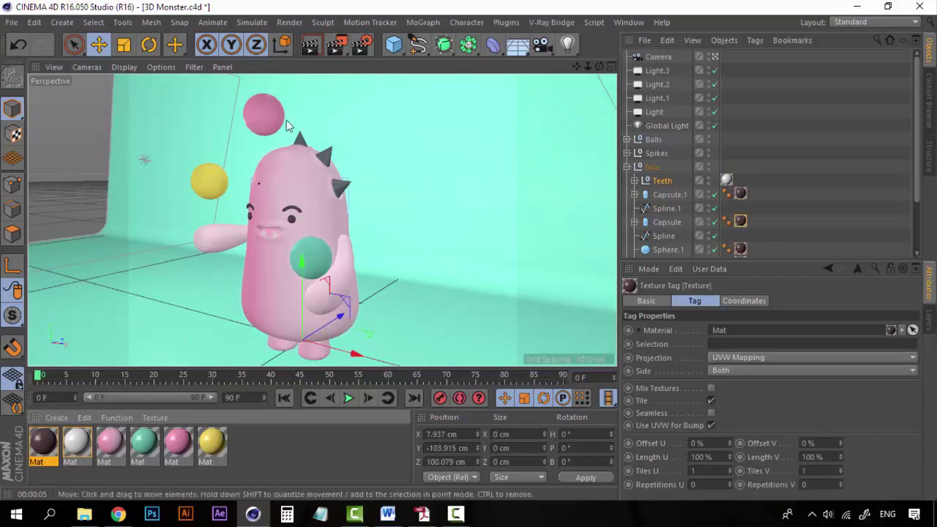
# Duplicate the yellow material and load the Tiles surface shader as the copy's color texture.
pyautogui.click(288, 455)
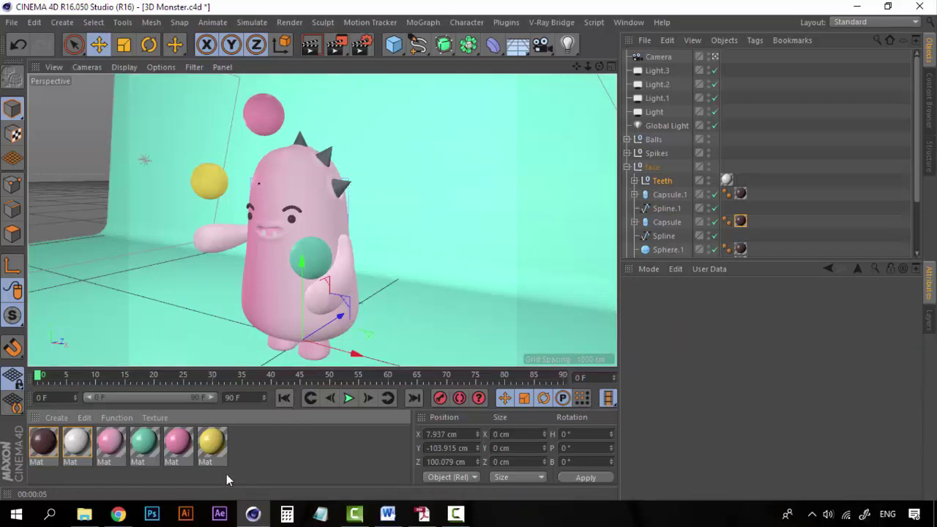
pyautogui.click(218, 448)
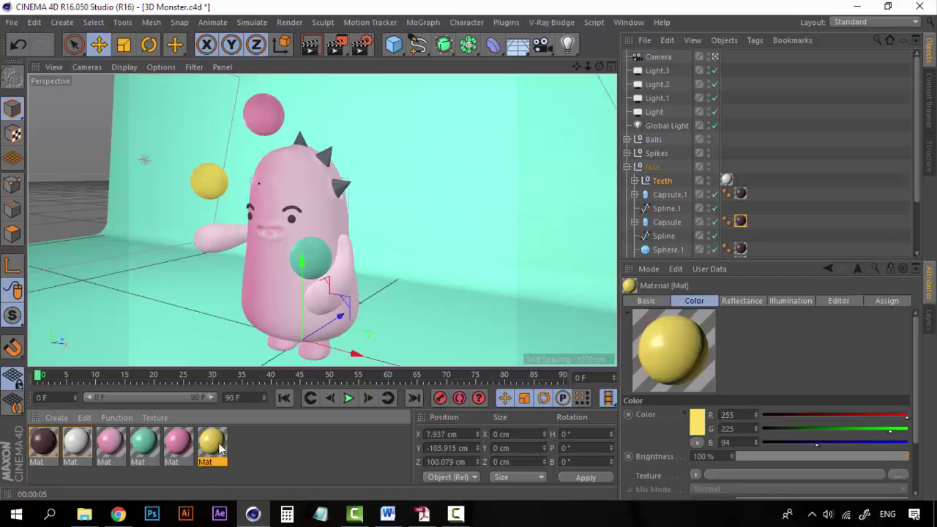
pyautogui.hotkey('ctrl', 'v')
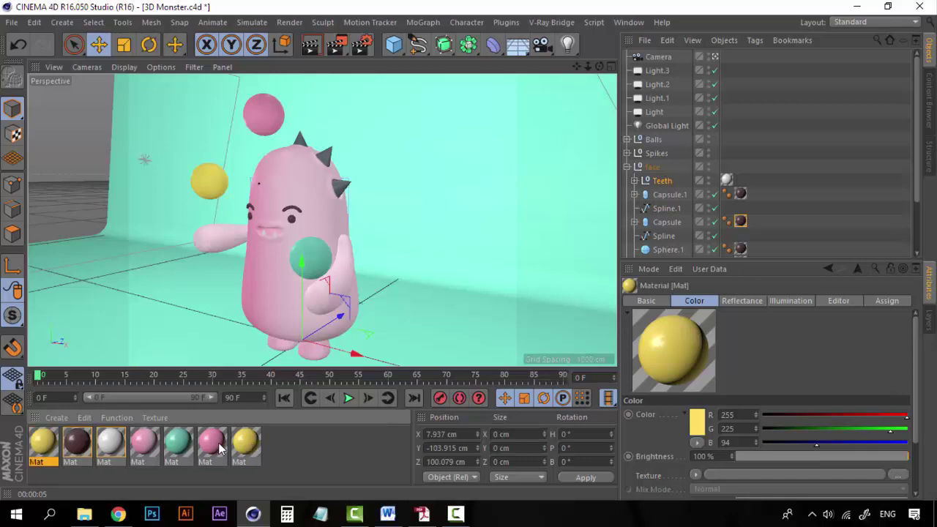
pyautogui.doubleClick(42, 443)
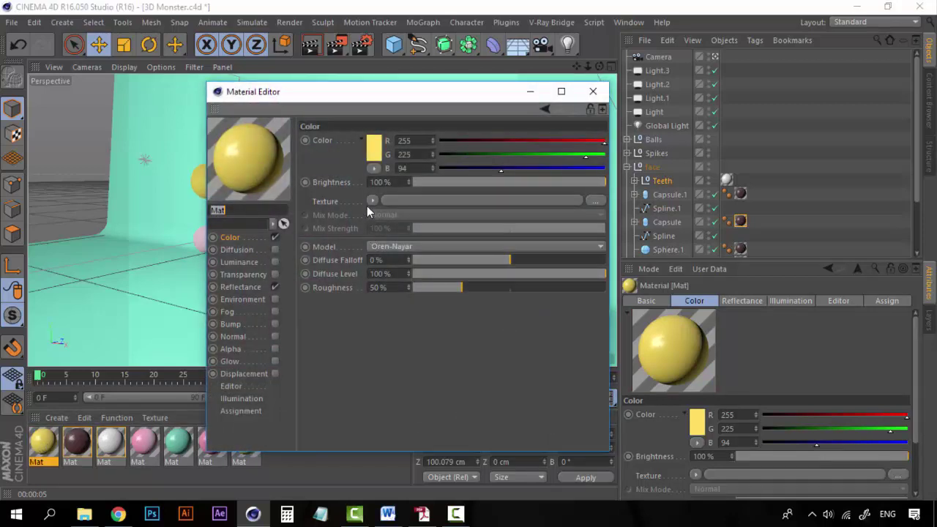
pyautogui.click(373, 201)
pyautogui.moveTo(441, 463)
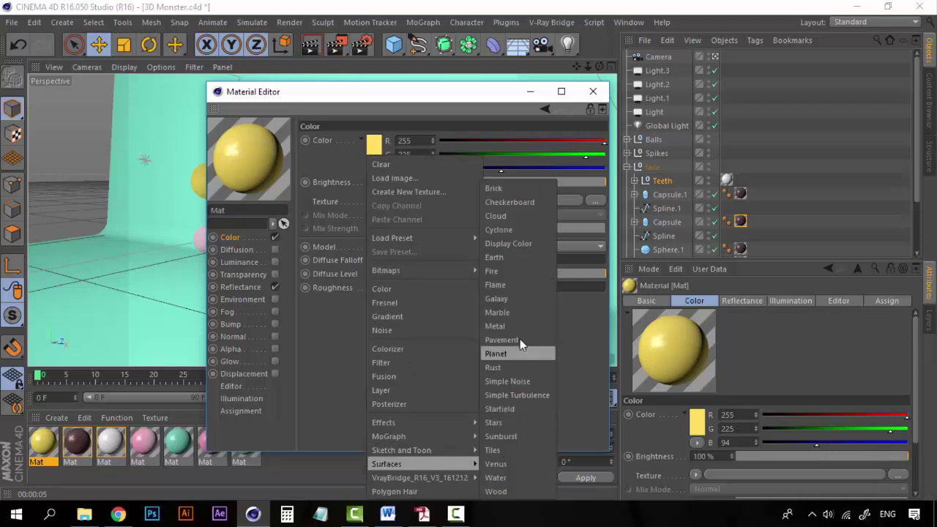
pyautogui.click(494, 450)
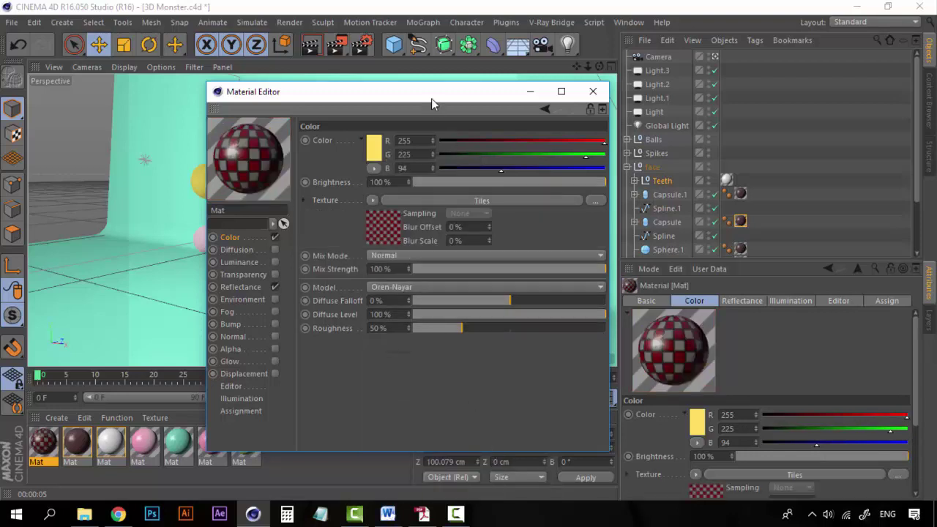
# Open the Tiles shader settings and set the pattern to Lines 1.
pyautogui.moveTo(431, 98); pyautogui.dragTo(636, 107)
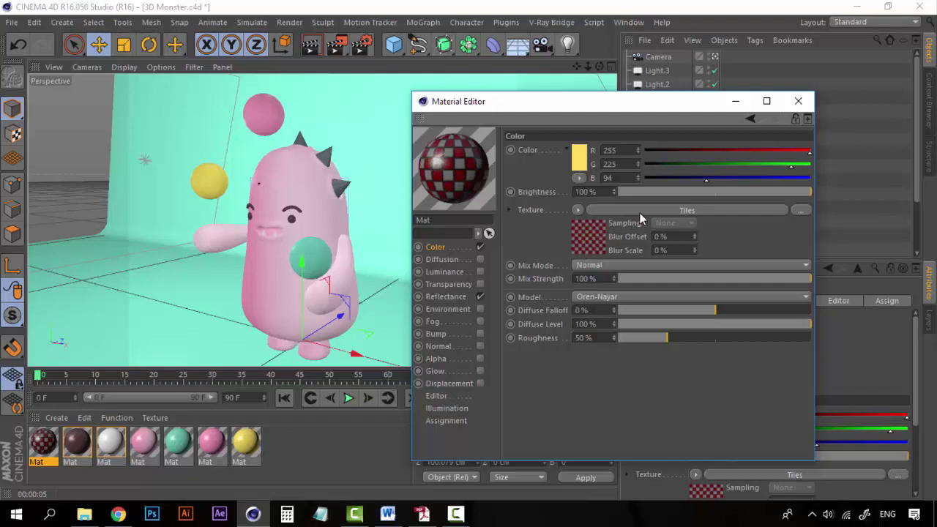
pyautogui.click(586, 237)
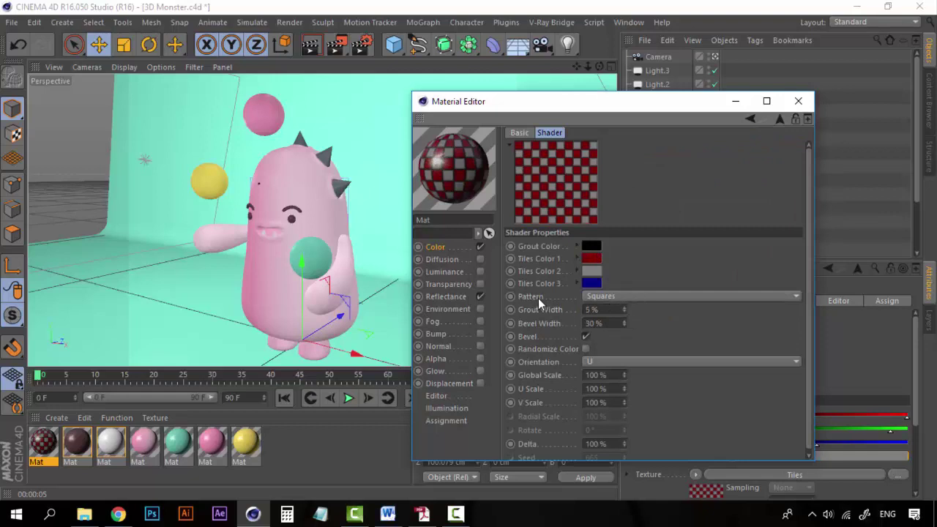
pyautogui.click(662, 296)
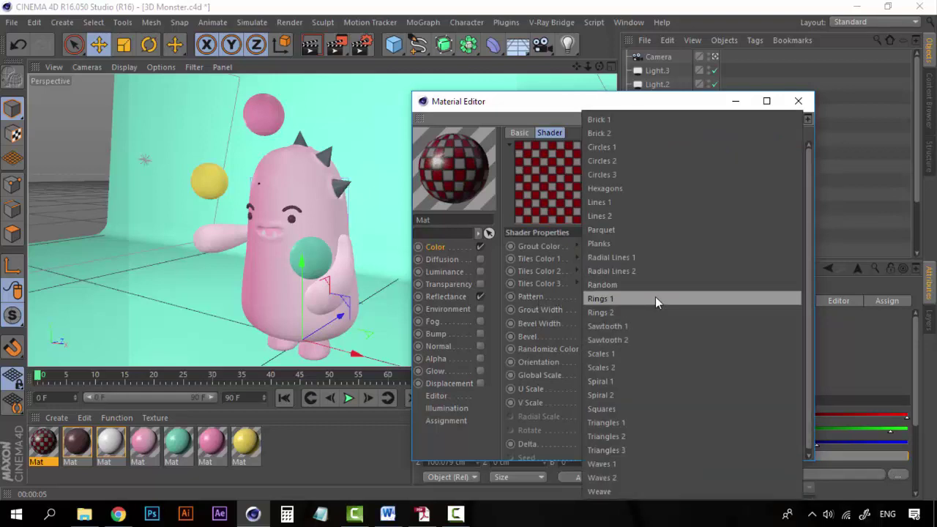
pyautogui.click(627, 204)
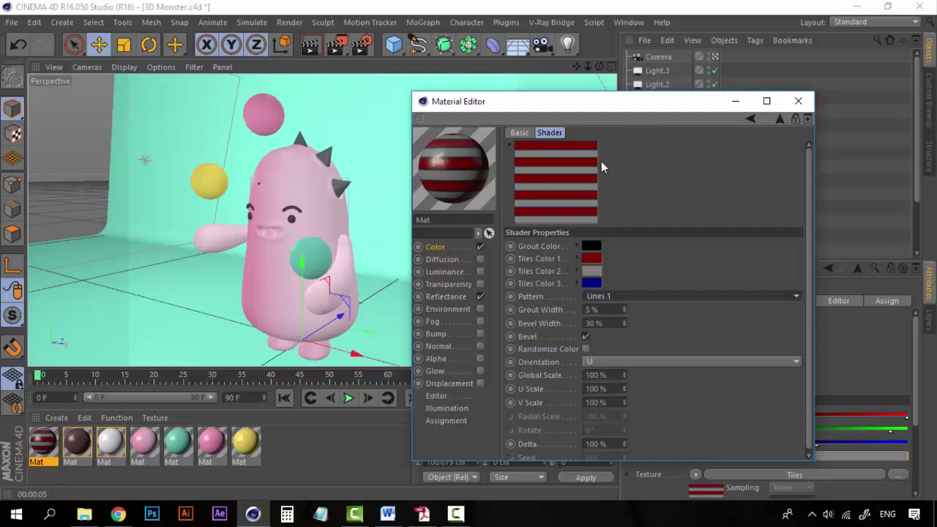
# Set Tiles Color 1 to the yellow from the PDF color palette, RGB 255, 229, 113.
pyautogui.click(592, 260)
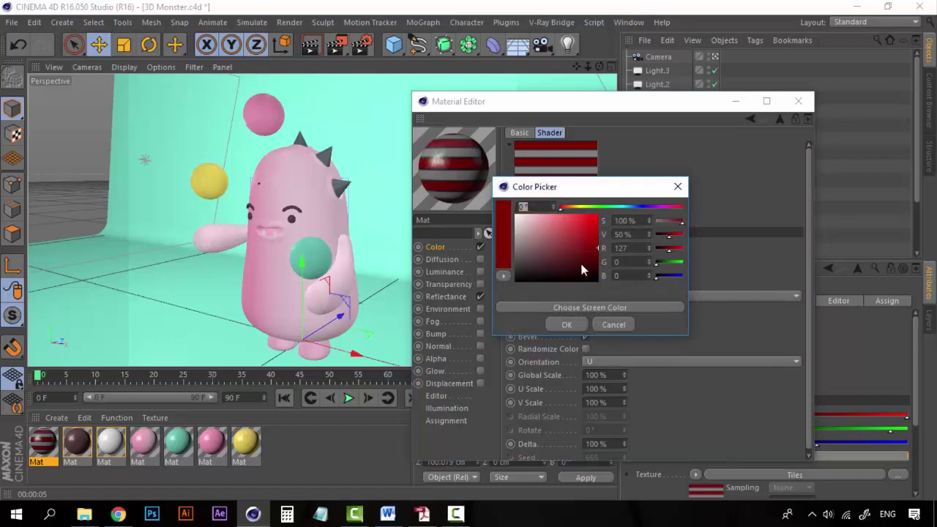
pyautogui.click(422, 514)
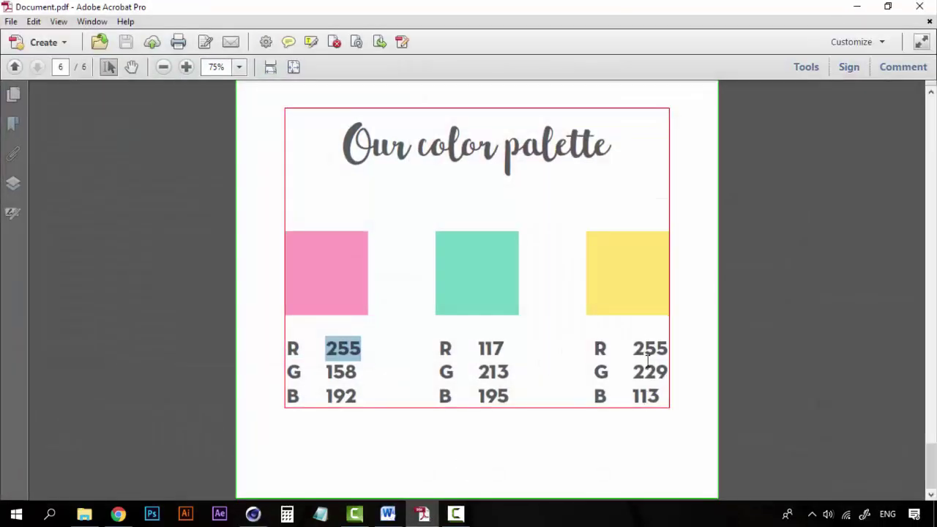
pyautogui.click(855, 8)
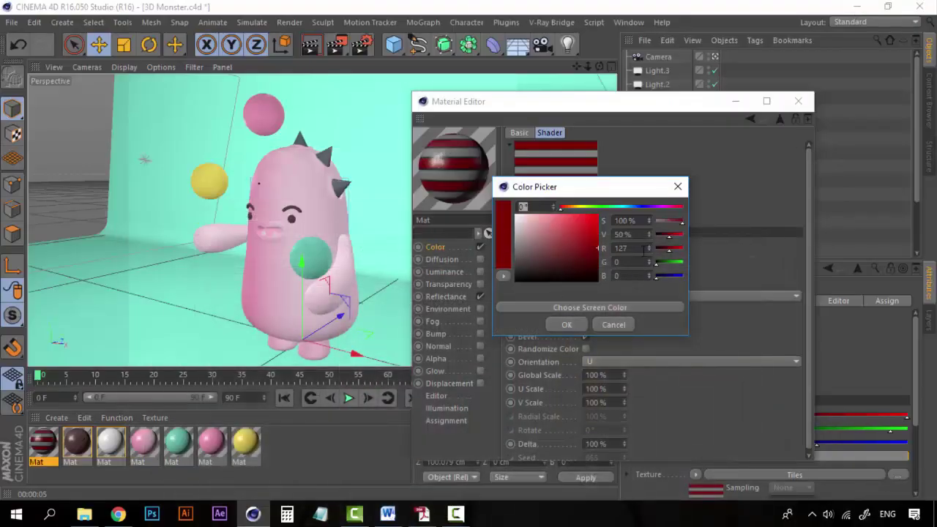
pyautogui.write('255')
pyautogui.press('Tab')
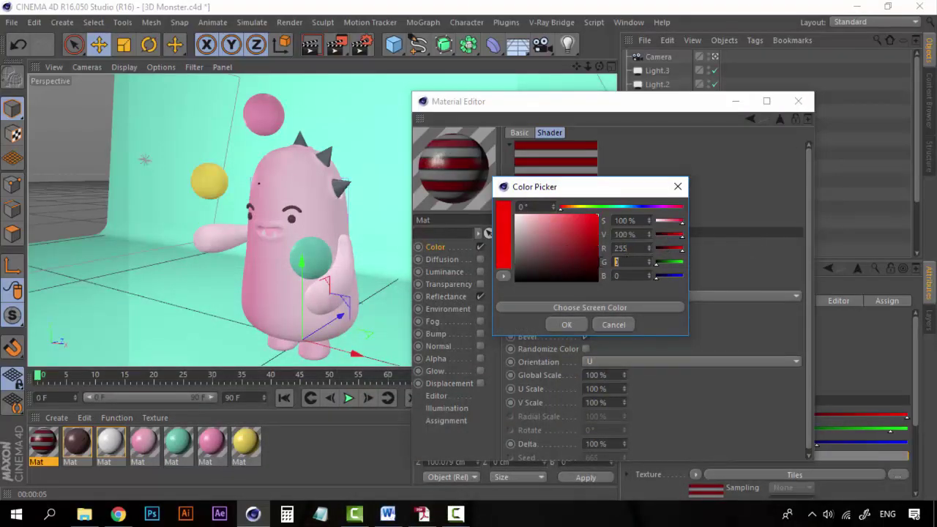
pyautogui.write('229')
pyautogui.press('Return')
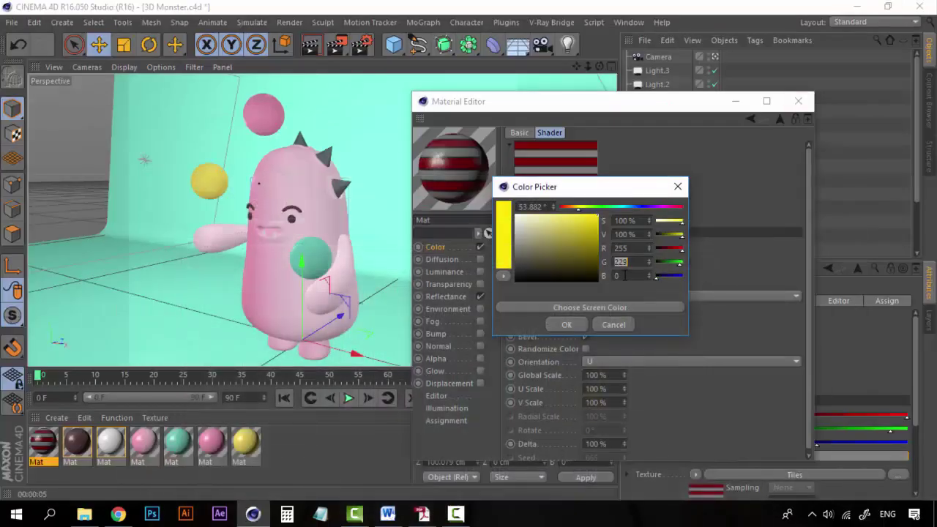
pyautogui.click(625, 276)
pyautogui.press('BackSpace')
pyautogui.write('113')
pyautogui.click(566, 325)
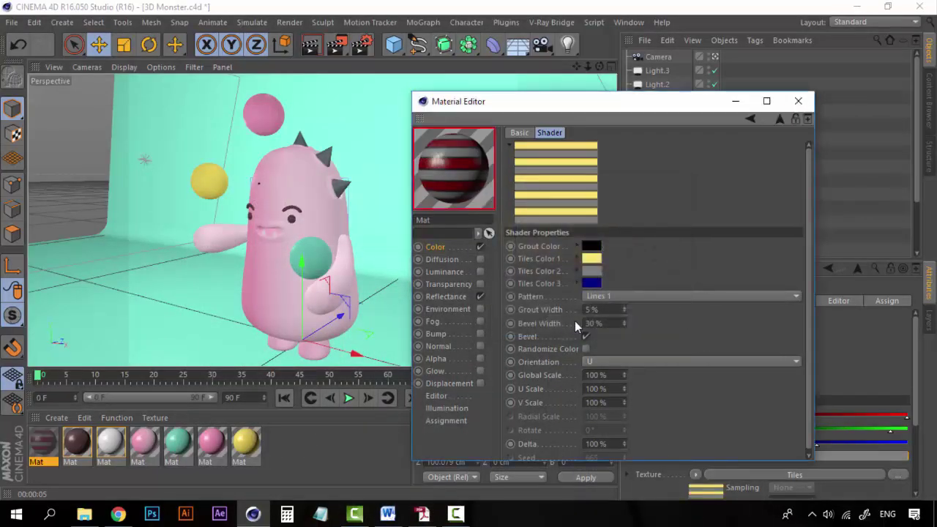
# Adjust Tiles Color 1 to a slightly more saturated yellow.
pyautogui.click(593, 262)
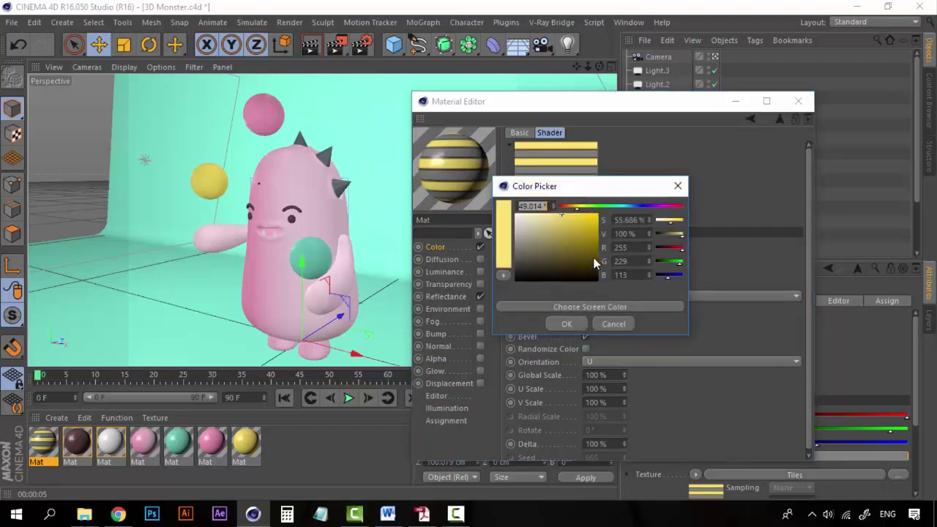
pyautogui.moveTo(565, 216); pyautogui.dragTo(570, 207)
pyautogui.click(566, 323)
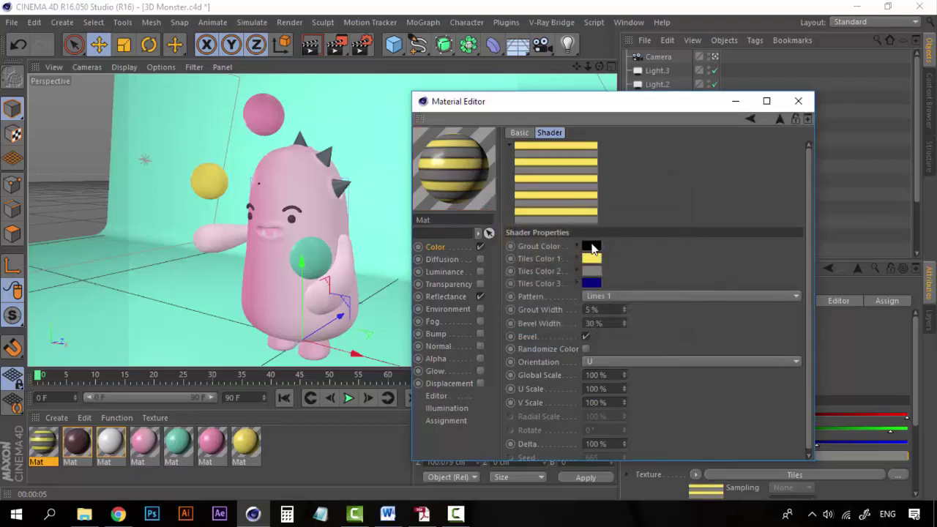
# Set the shader's Grout Color, Tiles Color 2 and Tiles Color 3 to white RGB 255, 255, 255, and its Bevel Width to 3%.
pyautogui.click(593, 255)
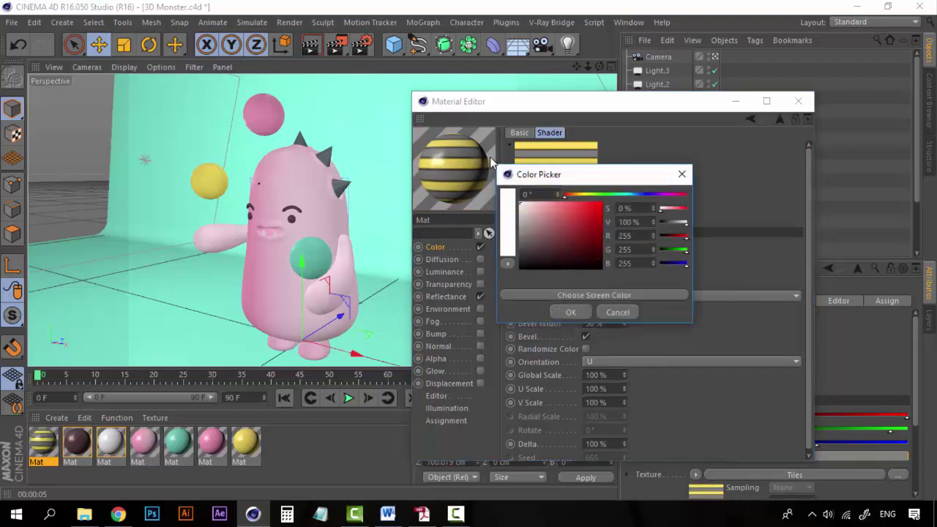
pyautogui.click(570, 312)
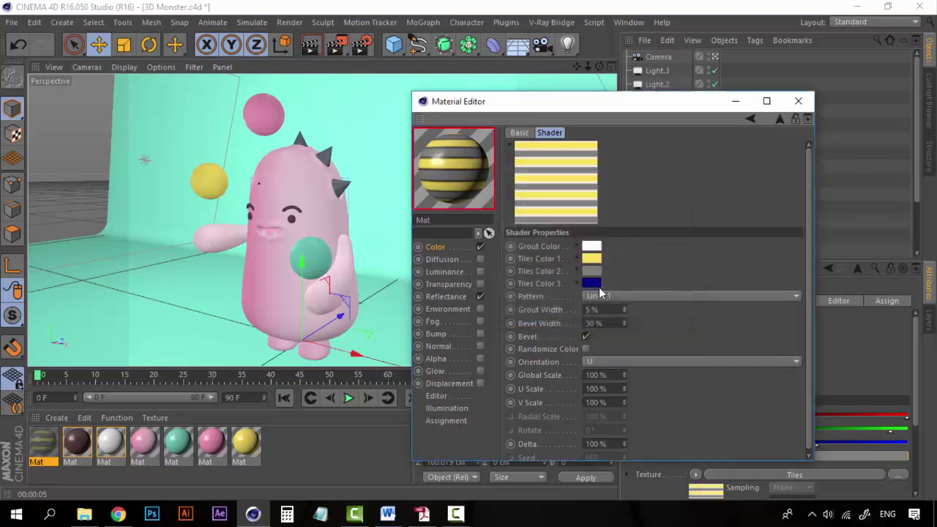
pyautogui.click(597, 272)
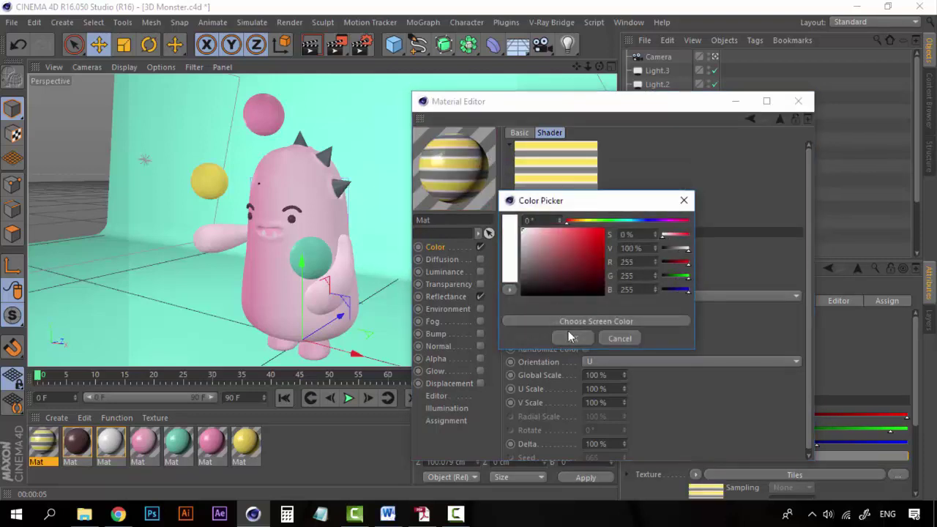
pyautogui.click(569, 336)
pyautogui.click(593, 284)
pyautogui.moveTo(571, 279); pyautogui.dragTo(485, 176)
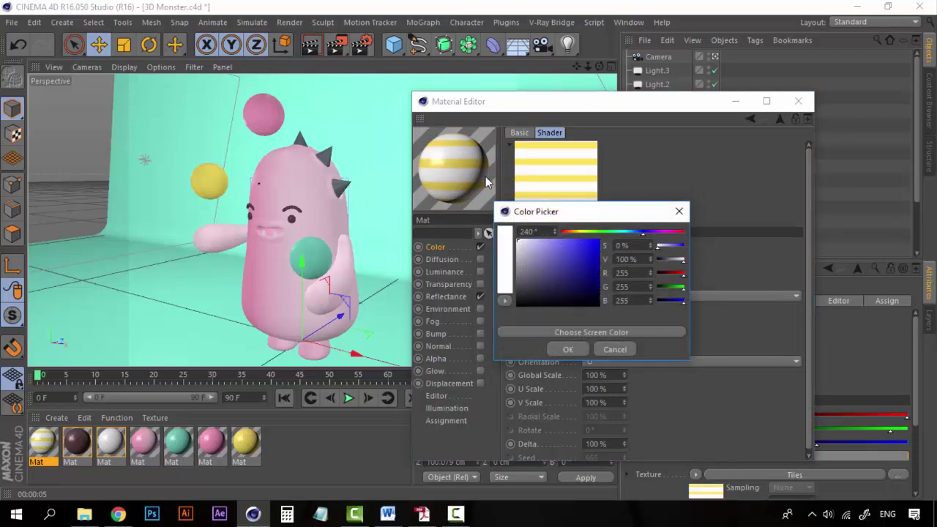
pyautogui.click(565, 349)
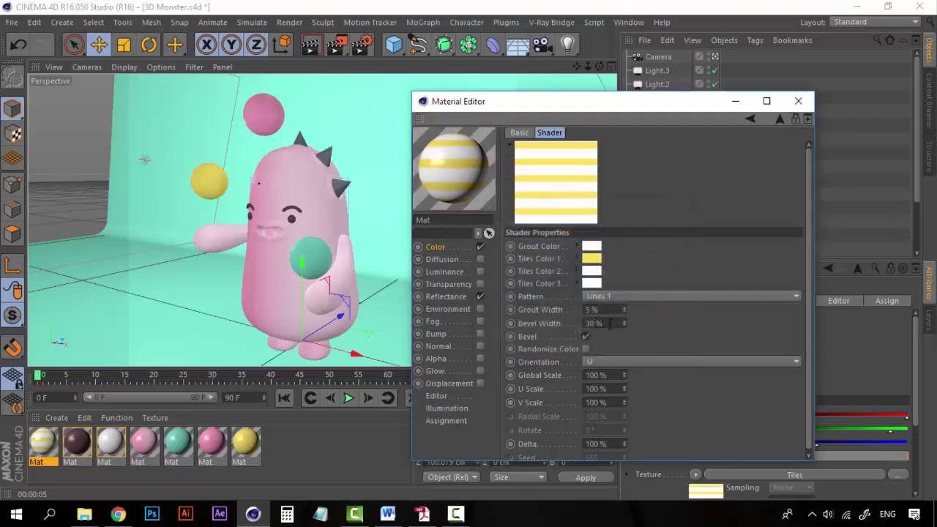
pyautogui.moveTo(624, 323); pyautogui.dragTo(624, 322)
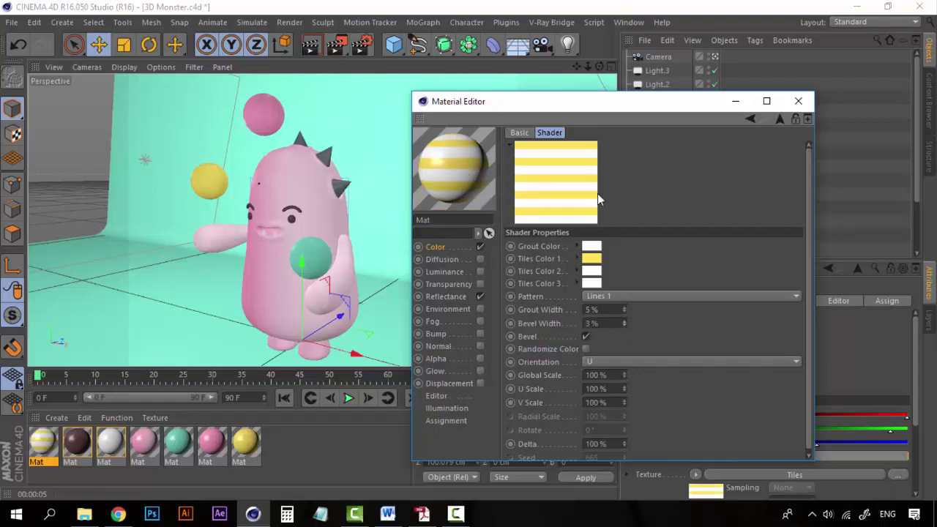
pyautogui.click(798, 101)
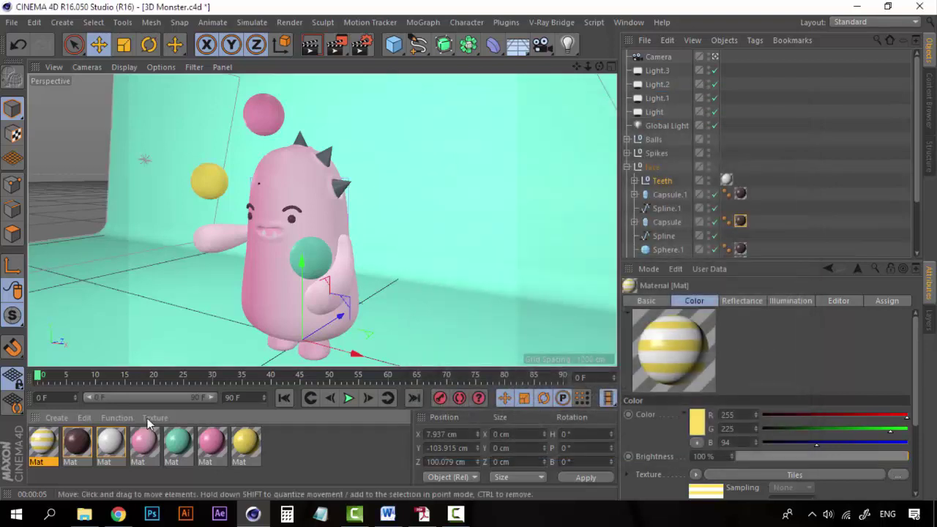
# Apply the yellow-and-white striped material to the Spikes group.
pyautogui.click(628, 167)
pyautogui.click(659, 155)
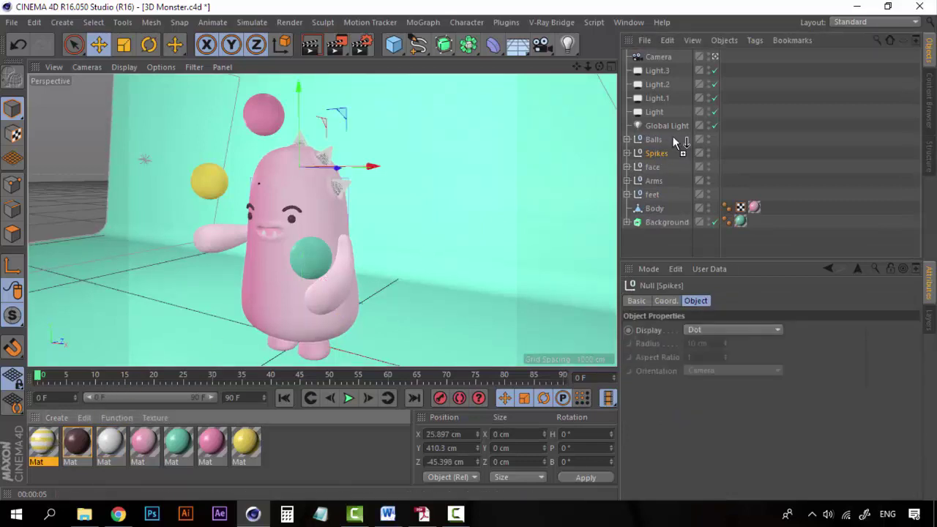
pyautogui.moveTo(662, 151); pyautogui.dragTo(662, 151)
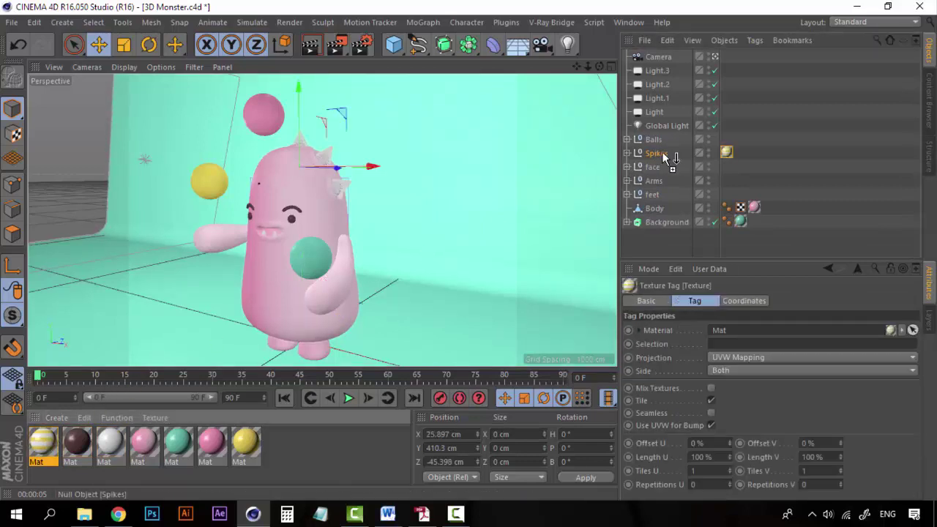
pyautogui.click(634, 241)
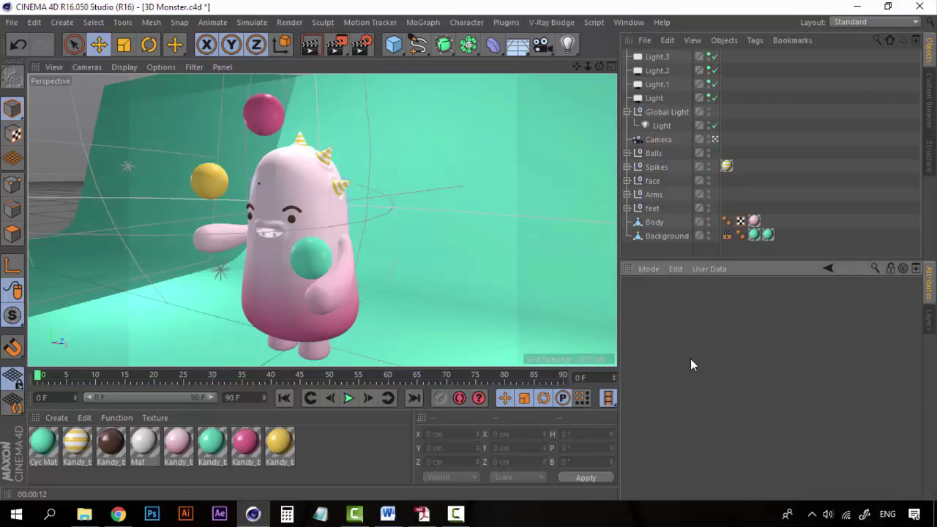
# Render the monster scene in the perspective viewport.
pyautogui.hotkey('ctrl', 'r')
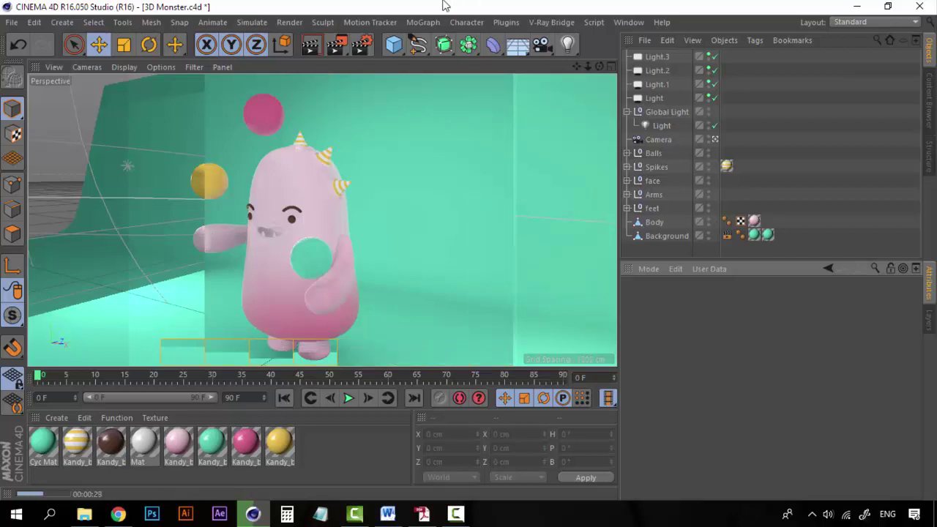
# Enable the Ambient Occlusion effect in the project's render settings.
pyautogui.click(299, 26)
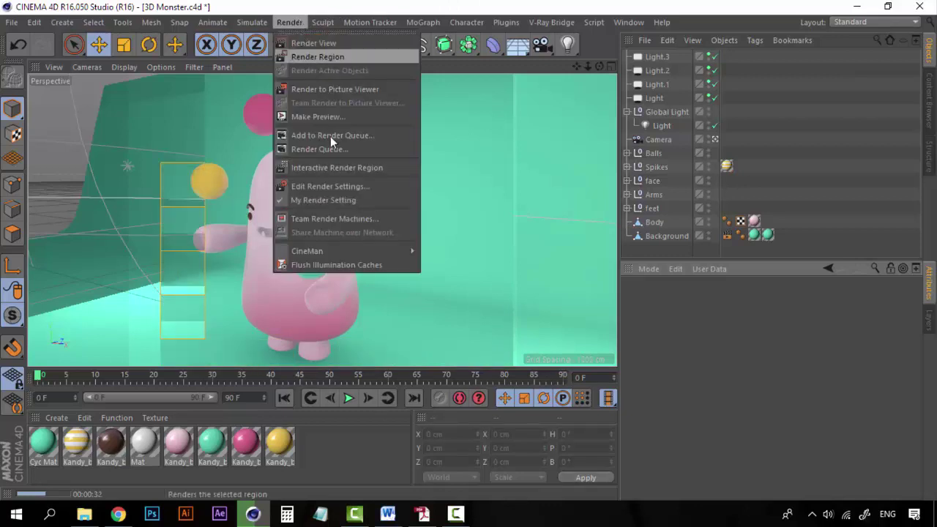
pyautogui.click(335, 184)
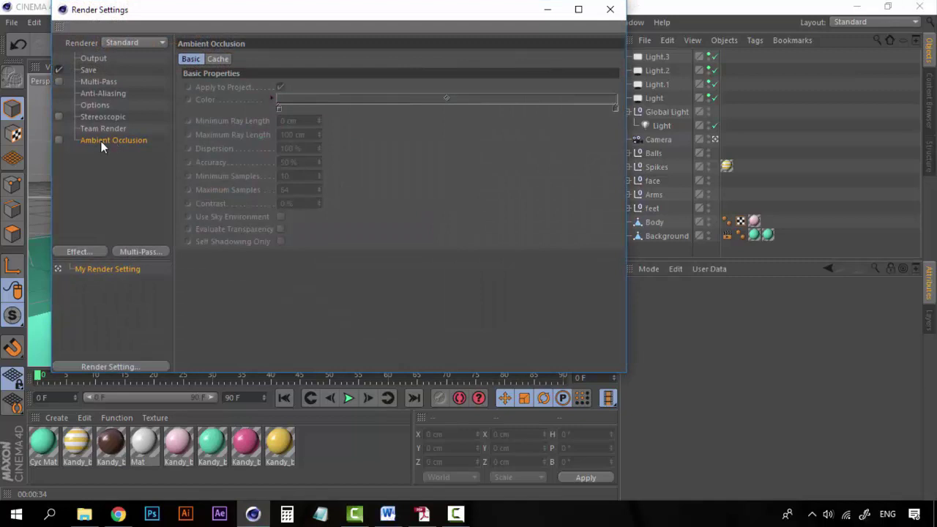
pyautogui.click(60, 141)
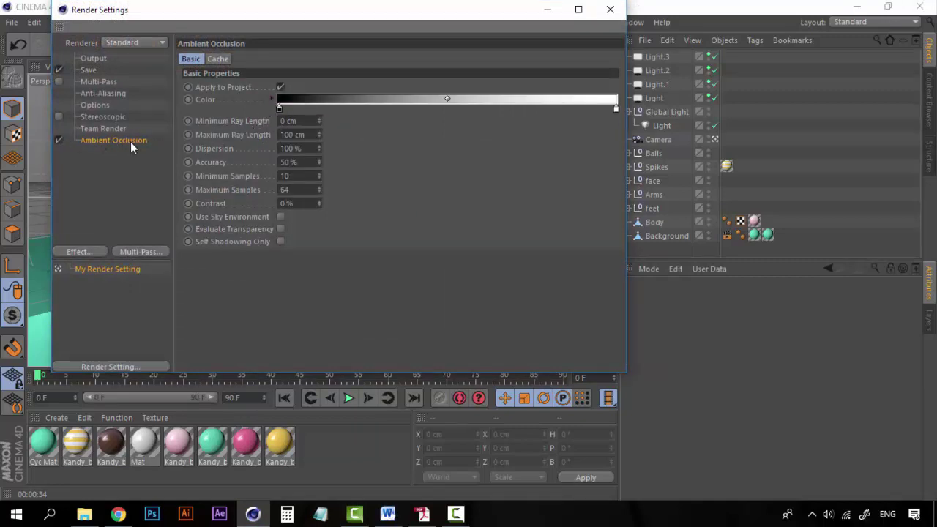
# Lighten the black end of the Ambient Occlusion color gradient to grey, about RGB 111, 111, 111, and render the perspective view.
pyautogui.doubleClick(278, 108)
pyautogui.moveTo(223, 106); pyautogui.dragTo(180, 103)
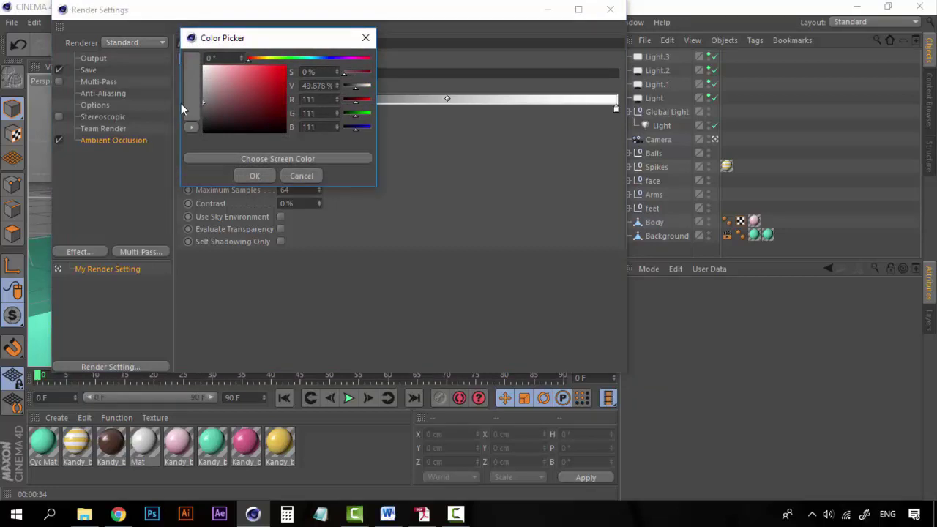
pyautogui.click(264, 175)
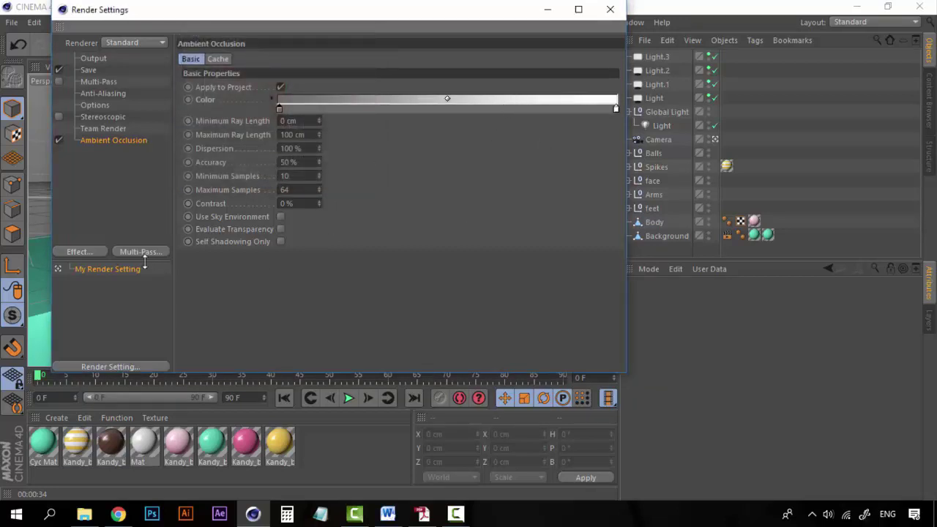
pyautogui.click(612, 10)
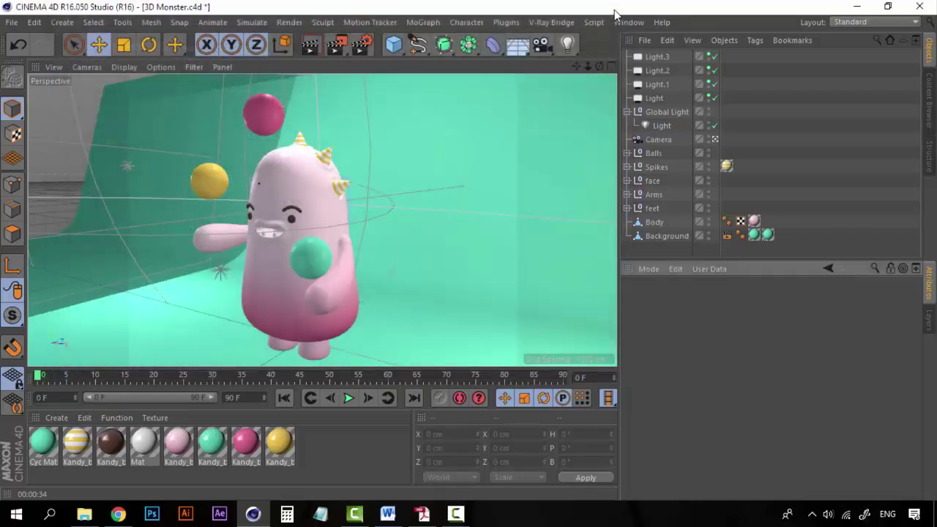
pyautogui.hotkey('ctrl', 'r')
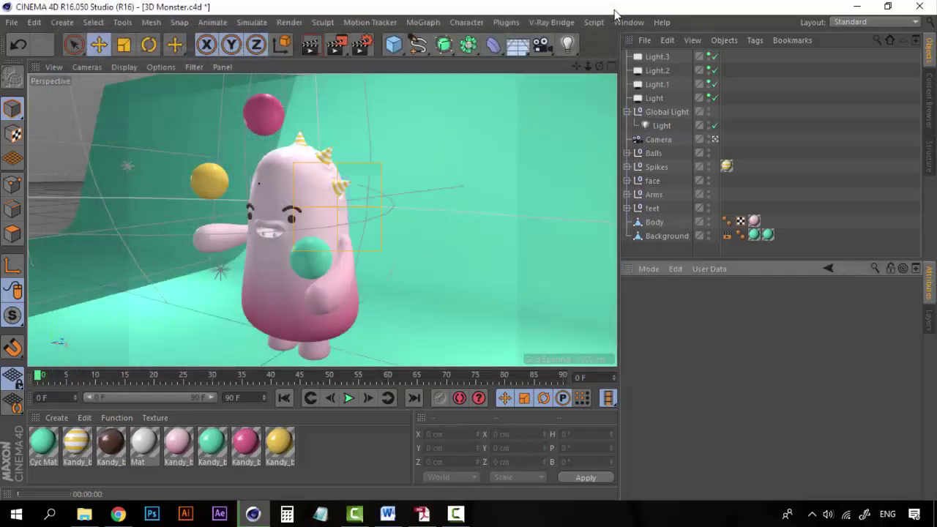